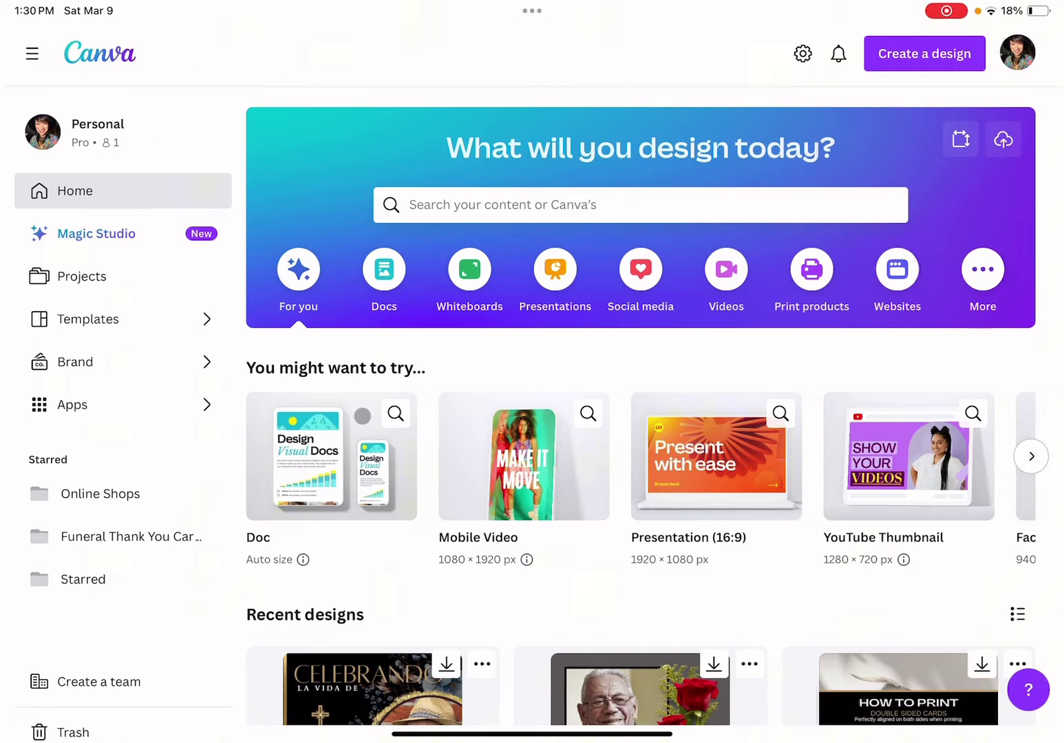
pyautogui.scroll(-3, 361, 416)
pyautogui.scroll(3, 725, 553)
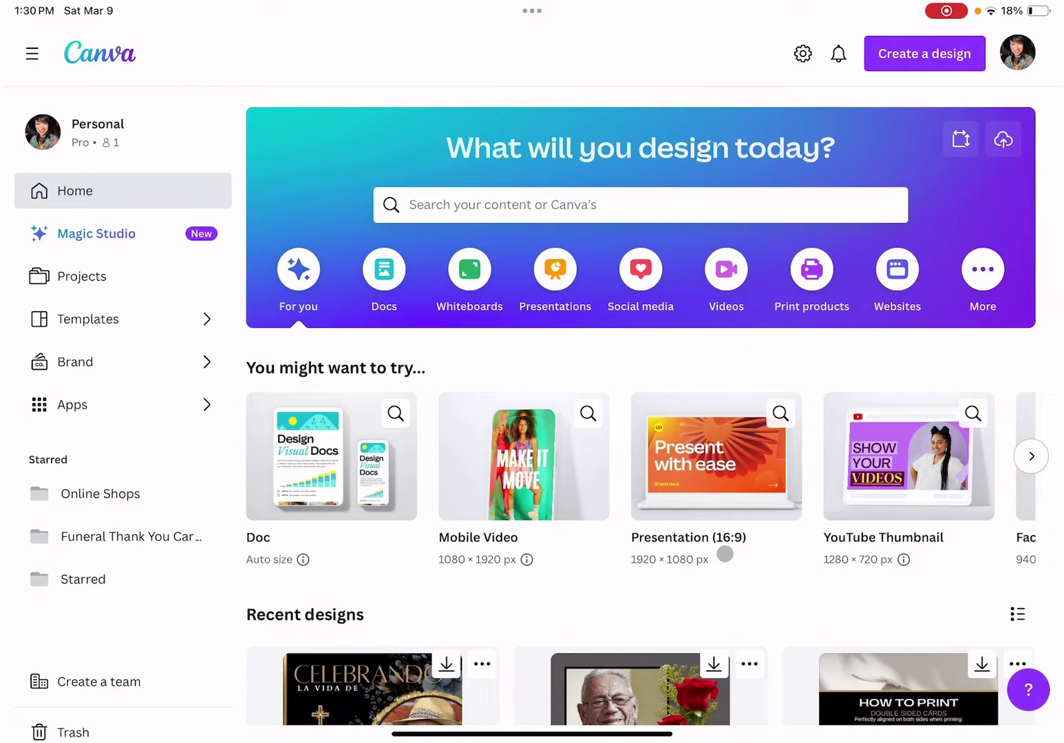
pyautogui.scroll(-5, 724, 554)
# Step: Open the thank-you card design and check the images on both pages
pyautogui.click(352, 561)
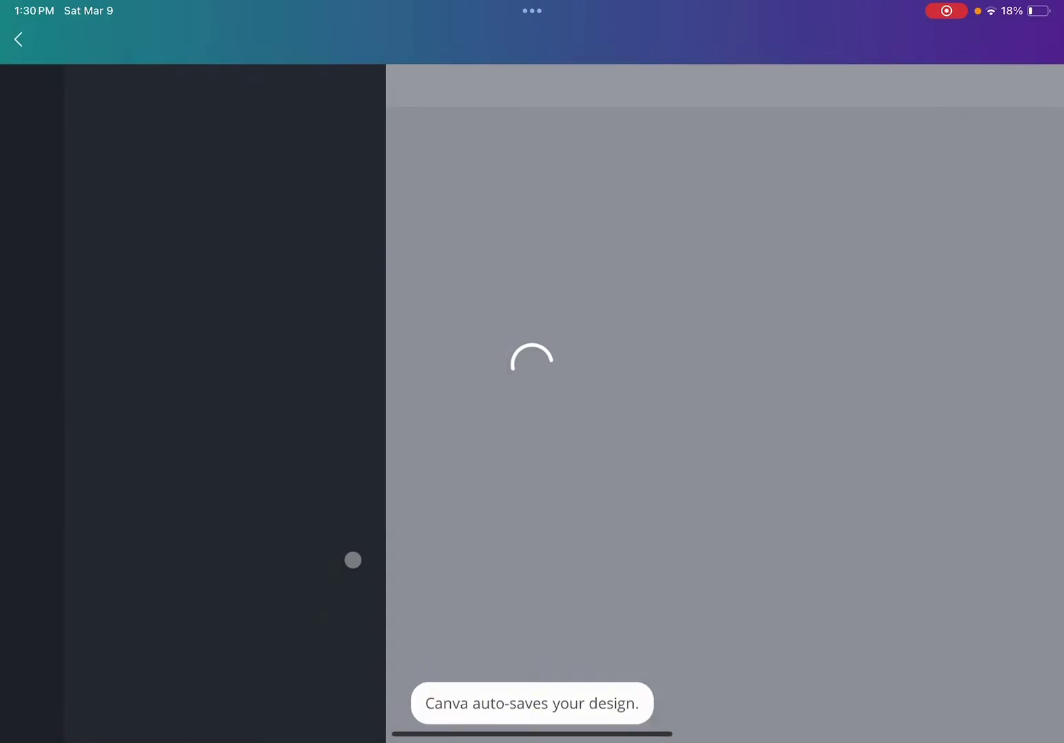
pyautogui.click(510, 282)
pyautogui.click(544, 502)
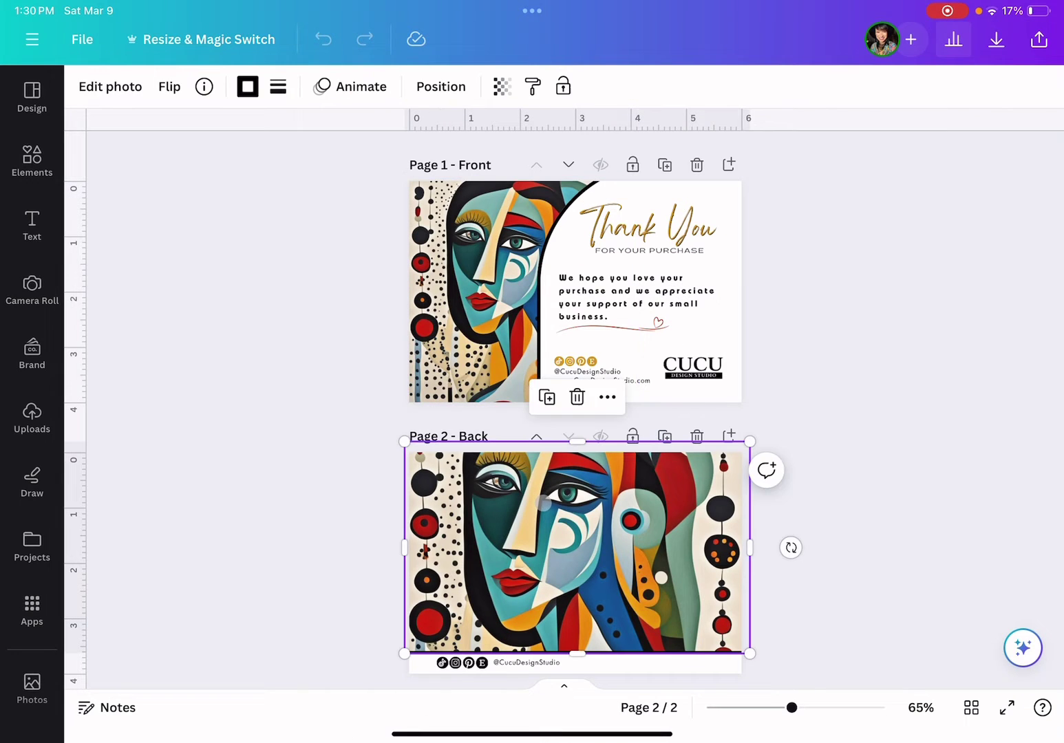
pyautogui.click(950, 350)
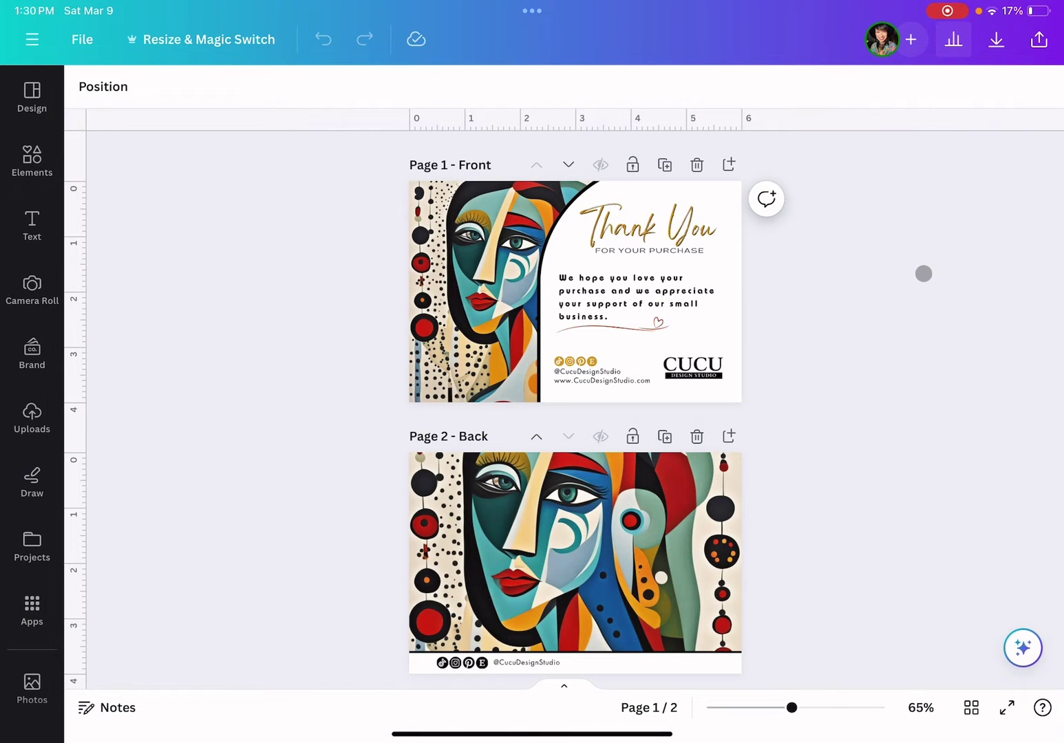
# Step: Download all pages as PNG at 1.5× size and save the two images
pyautogui.click(1039, 40)
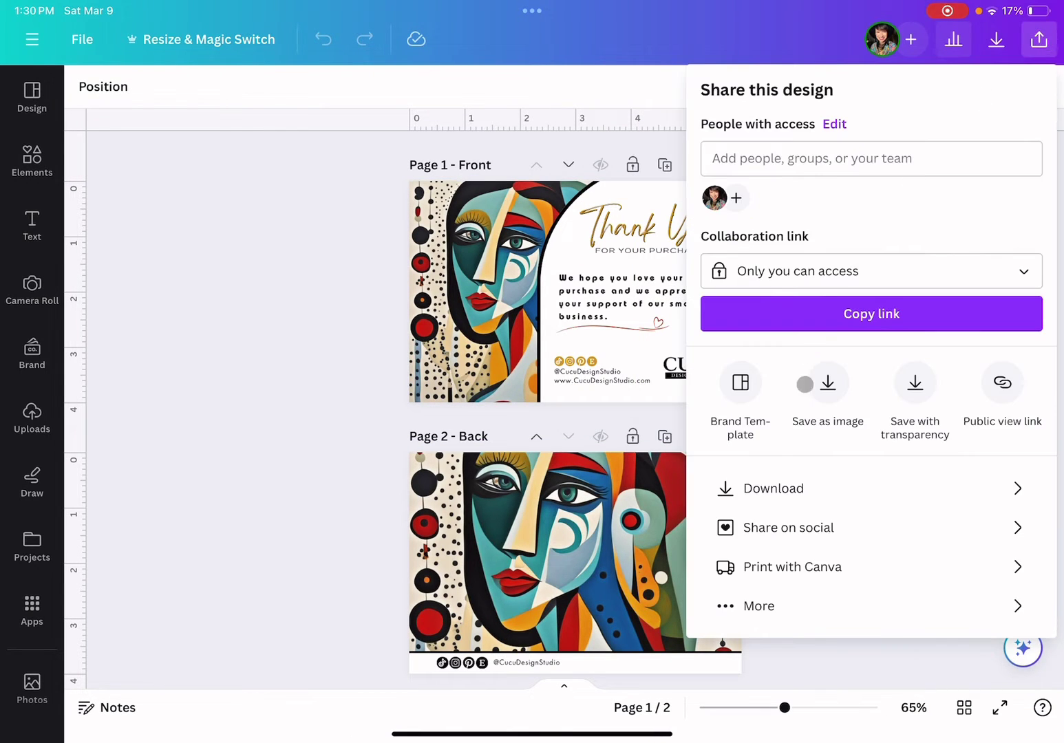
pyautogui.click(779, 483)
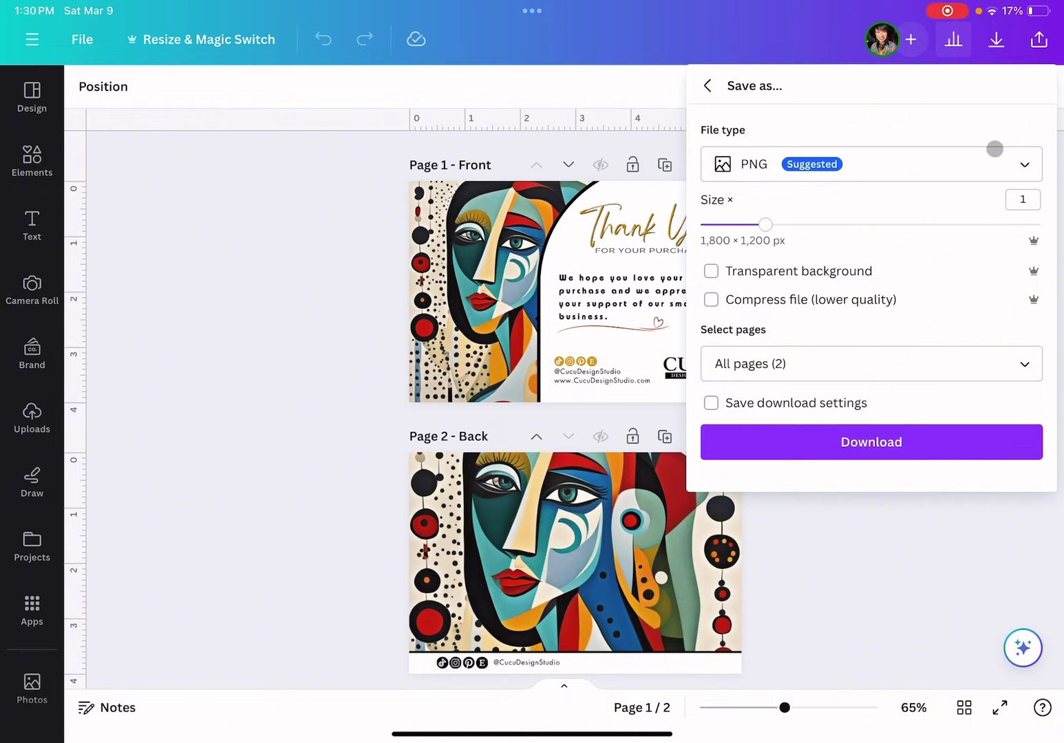
pyautogui.click(1014, 166)
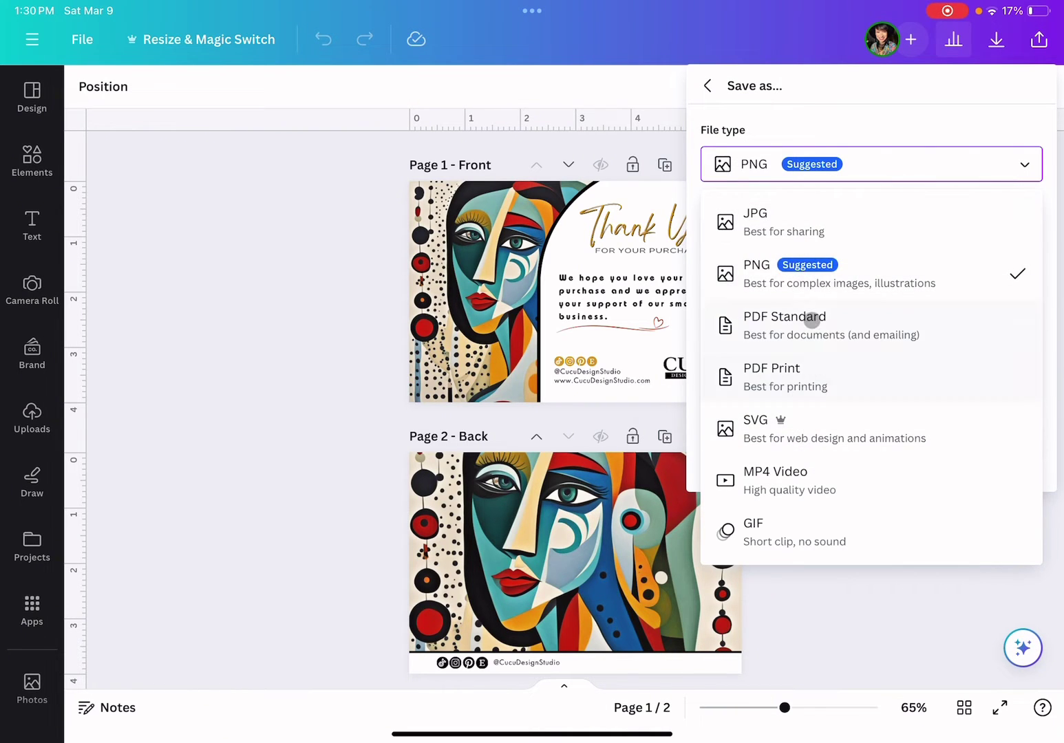
pyautogui.click(832, 274)
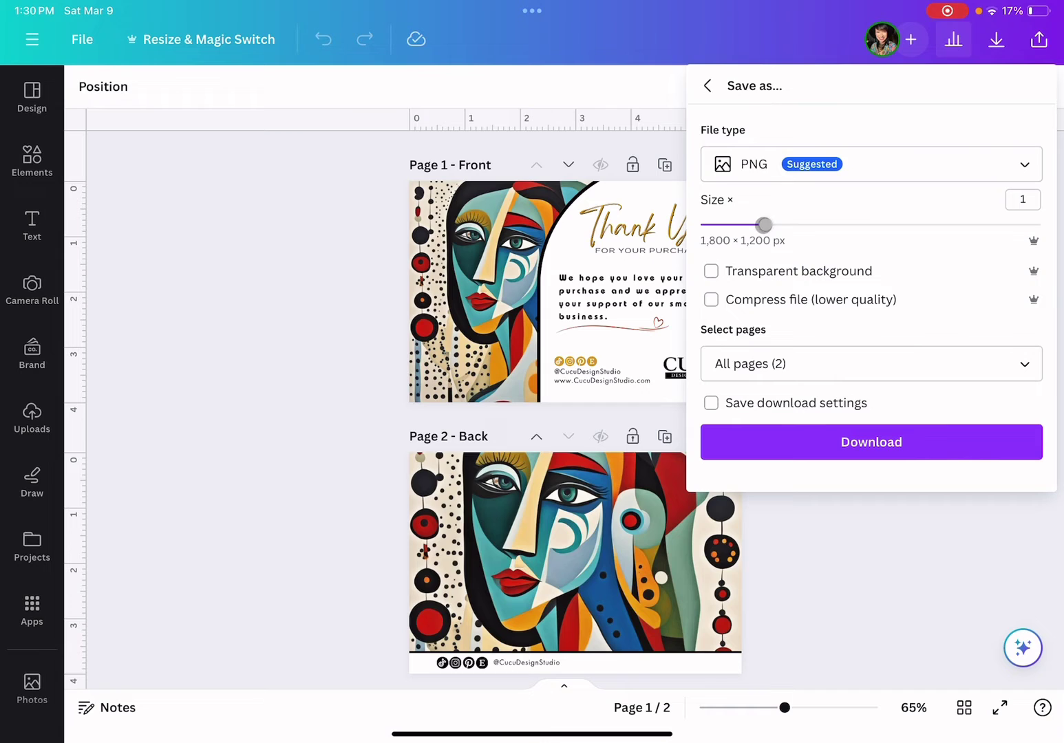
pyautogui.moveTo(764, 225); pyautogui.dragTo(829, 225)
pyautogui.click(1028, 367)
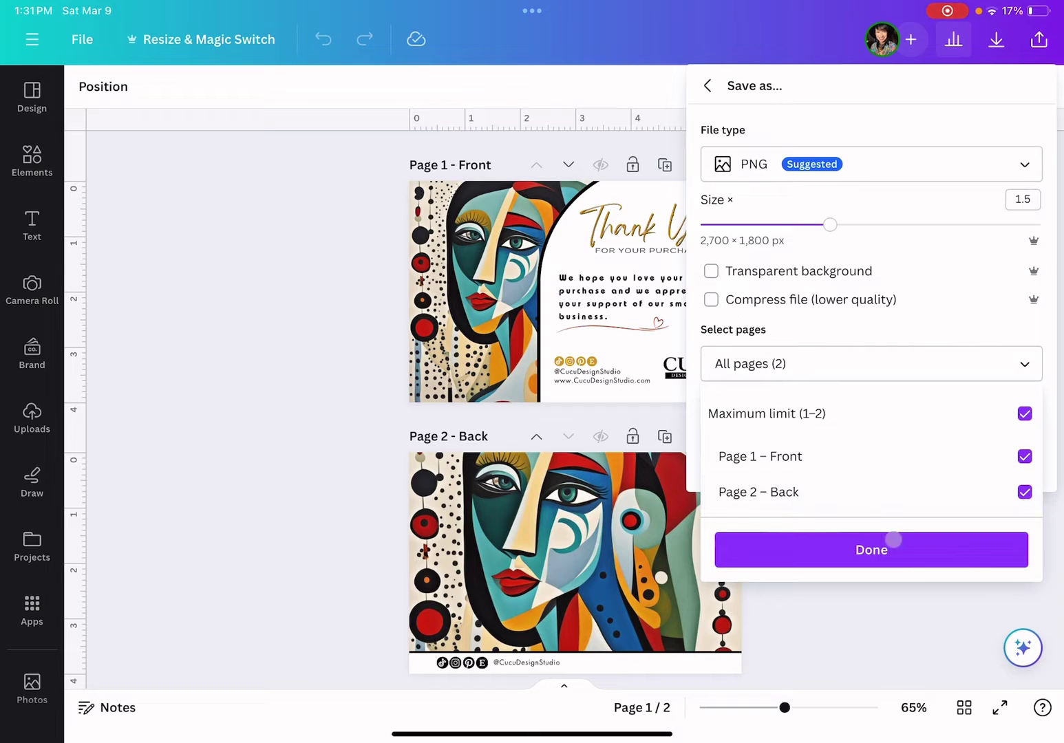
pyautogui.click(893, 540)
pyautogui.click(881, 447)
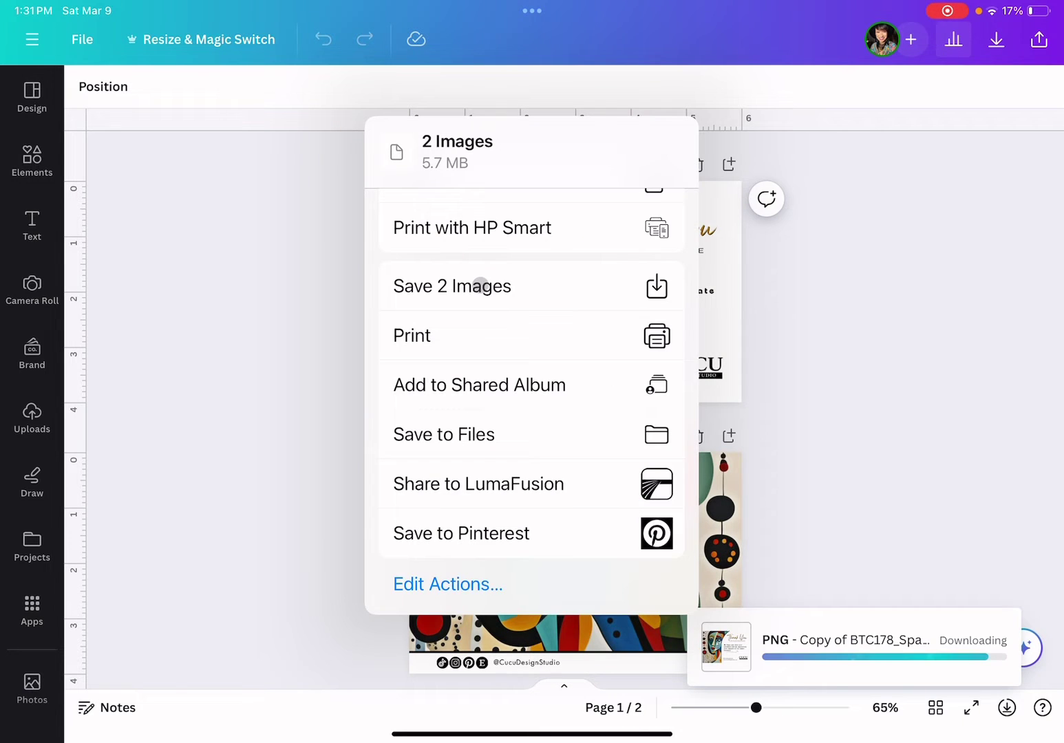
pyautogui.click(480, 285)
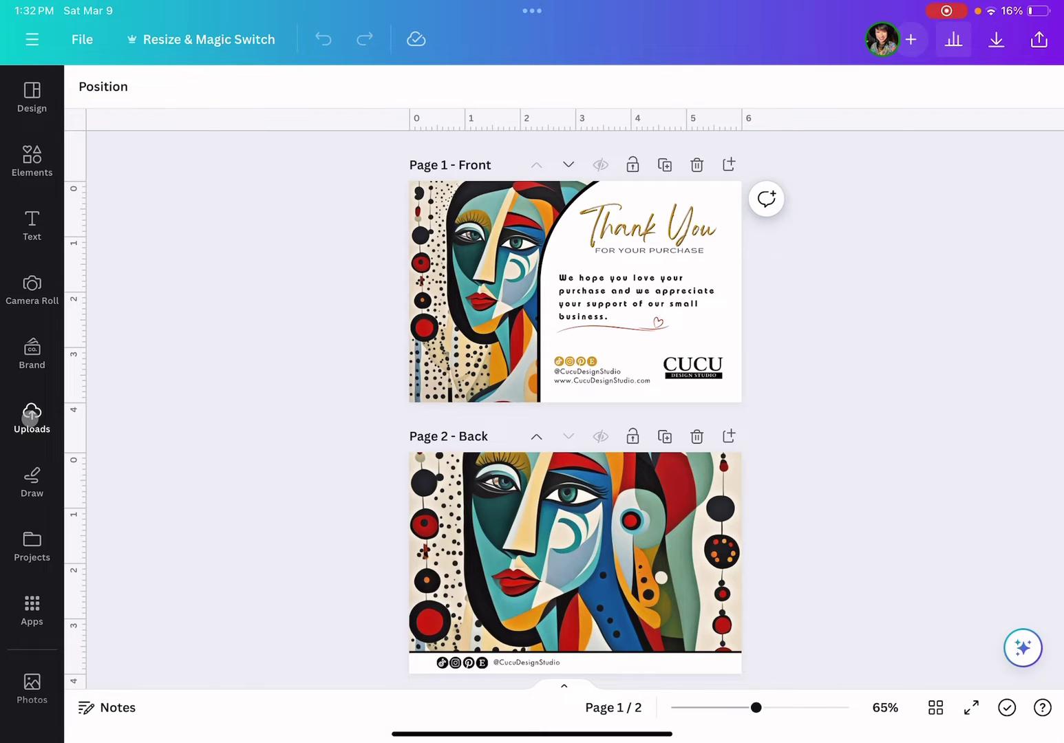
# Step: Upload the front and back card images from the photo library into Uploads
pyautogui.click(32, 416)
pyautogui.click(232, 151)
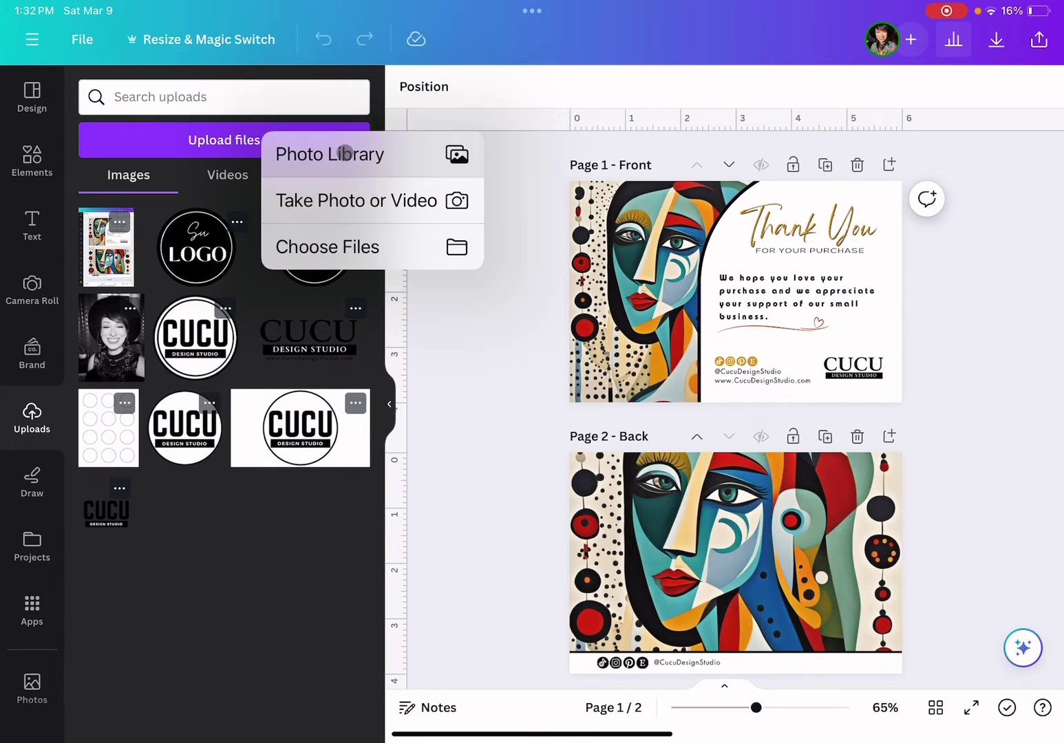
pyautogui.click(344, 152)
pyautogui.click(440, 391)
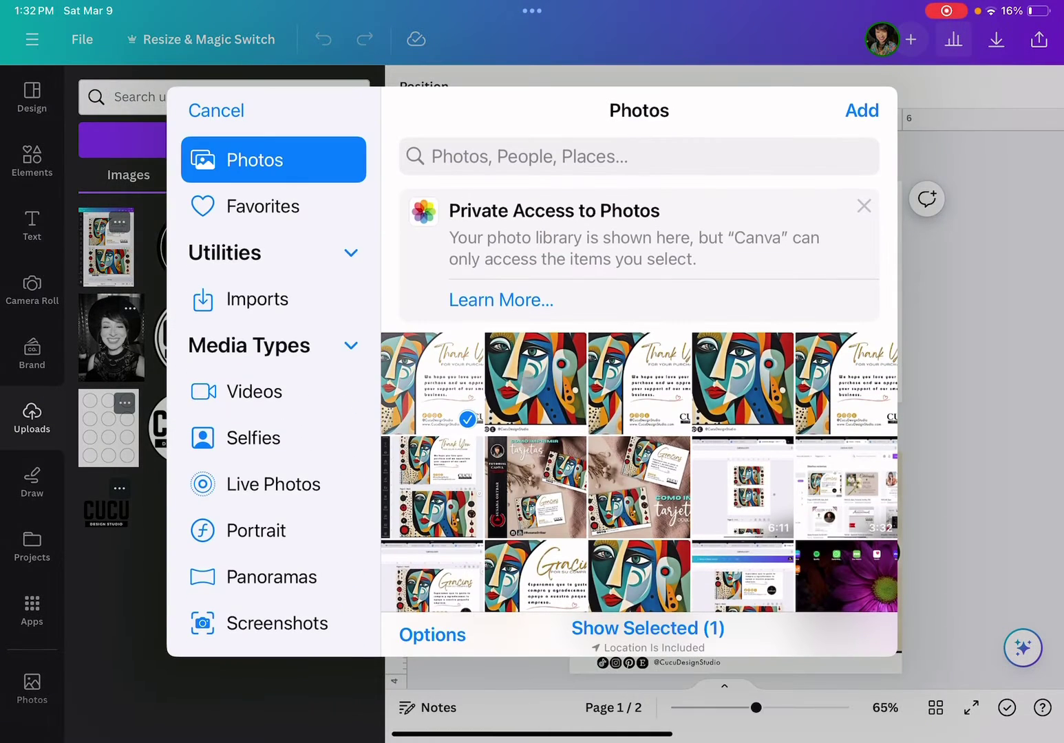
pyautogui.click(526, 377)
pyautogui.click(861, 110)
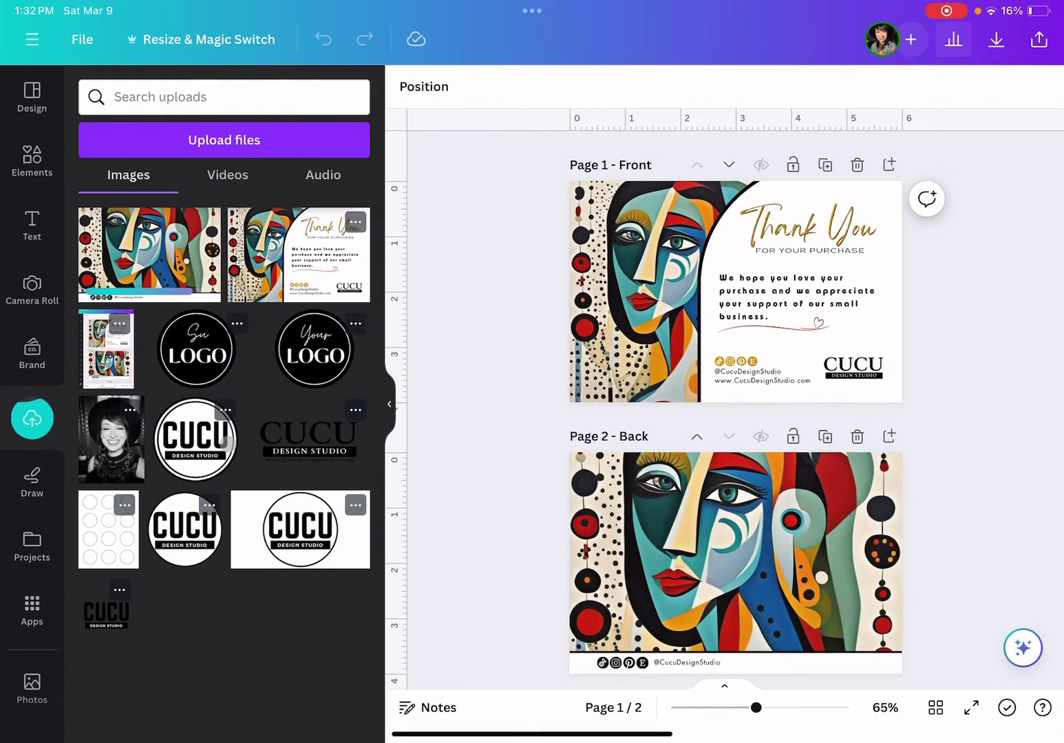
pyautogui.click(32, 39)
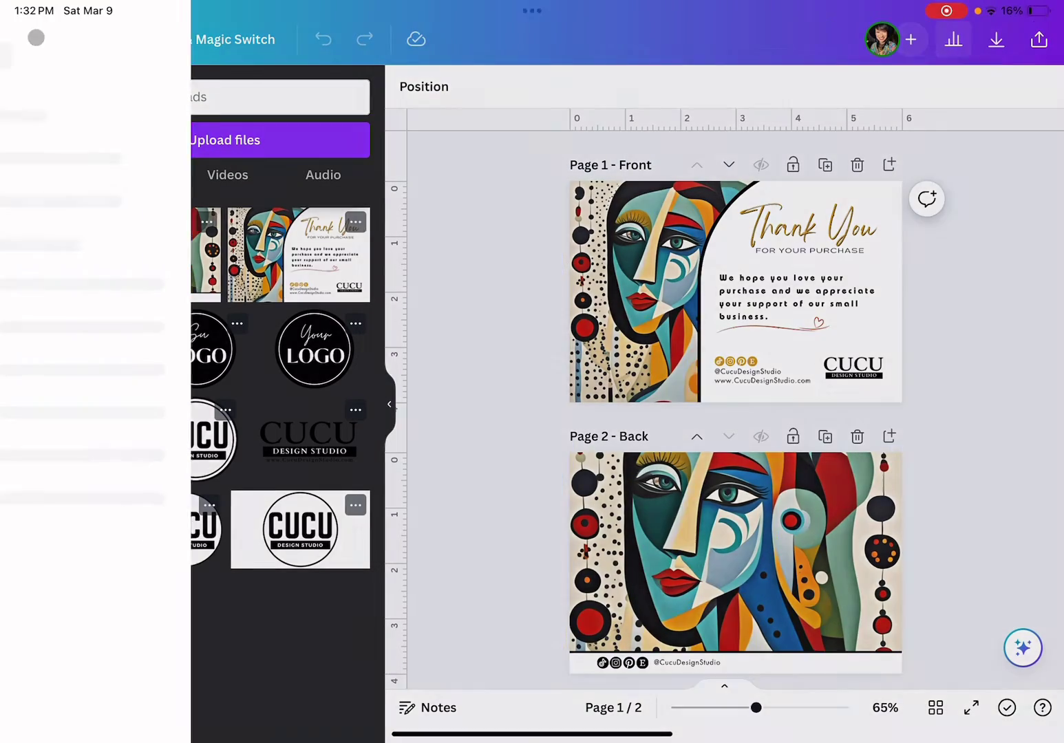
# Step: From Home, create a custom-size design 8.5 in wide by 11 in high
pyautogui.click(40, 41)
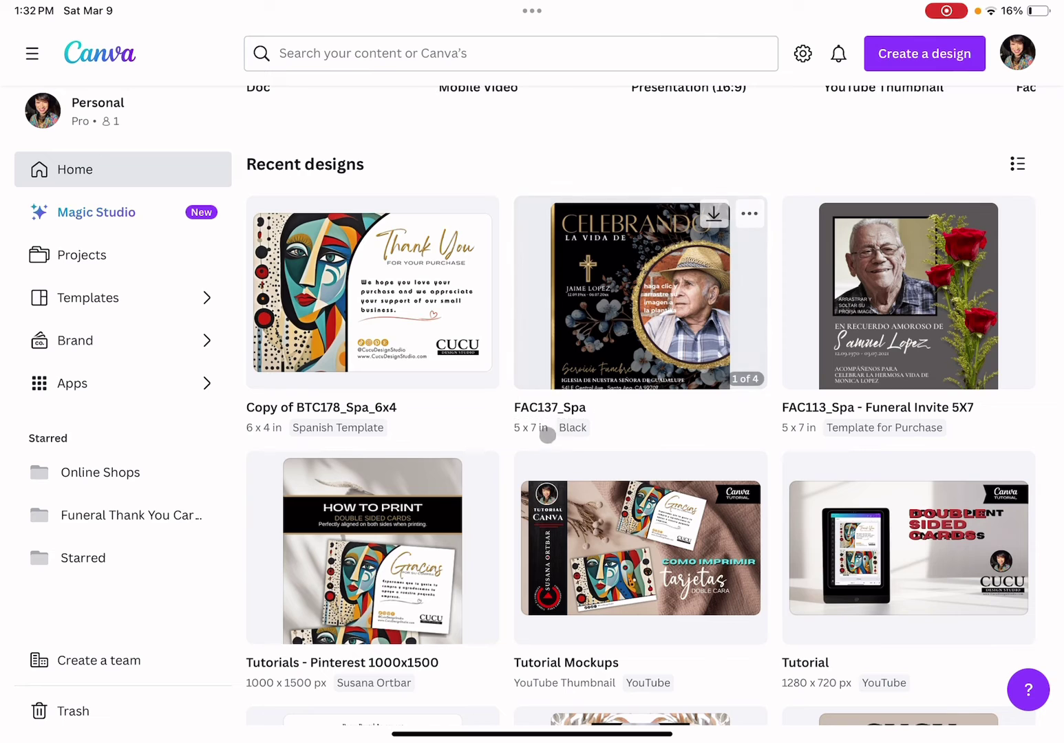
pyautogui.click(927, 58)
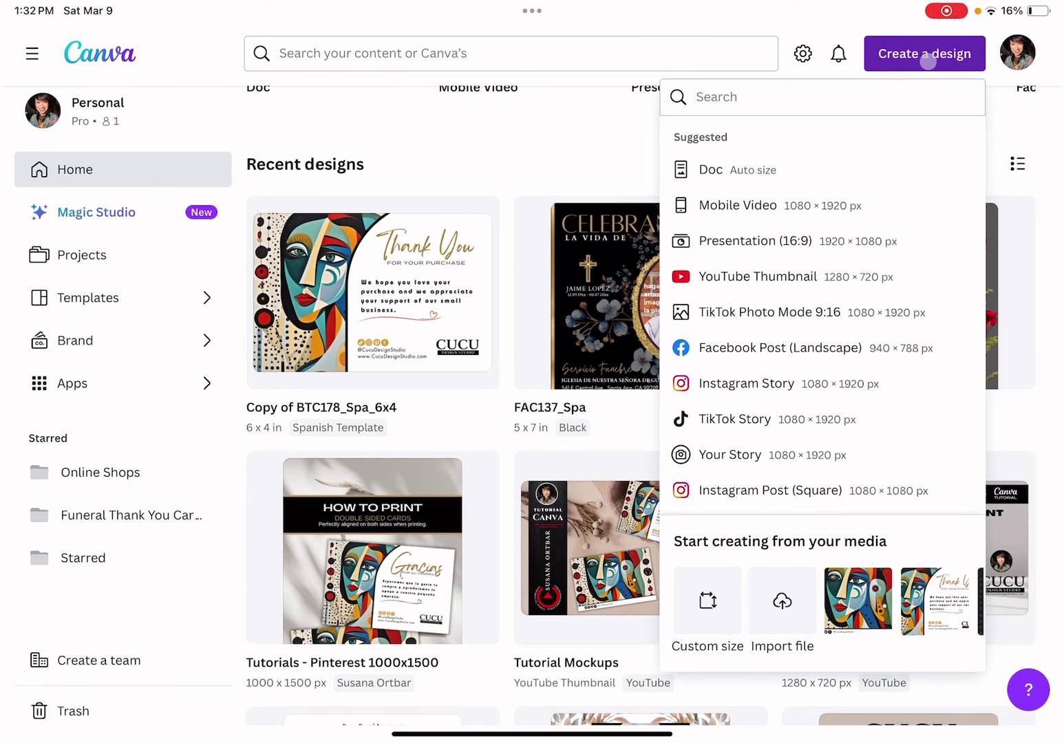
pyautogui.click(708, 601)
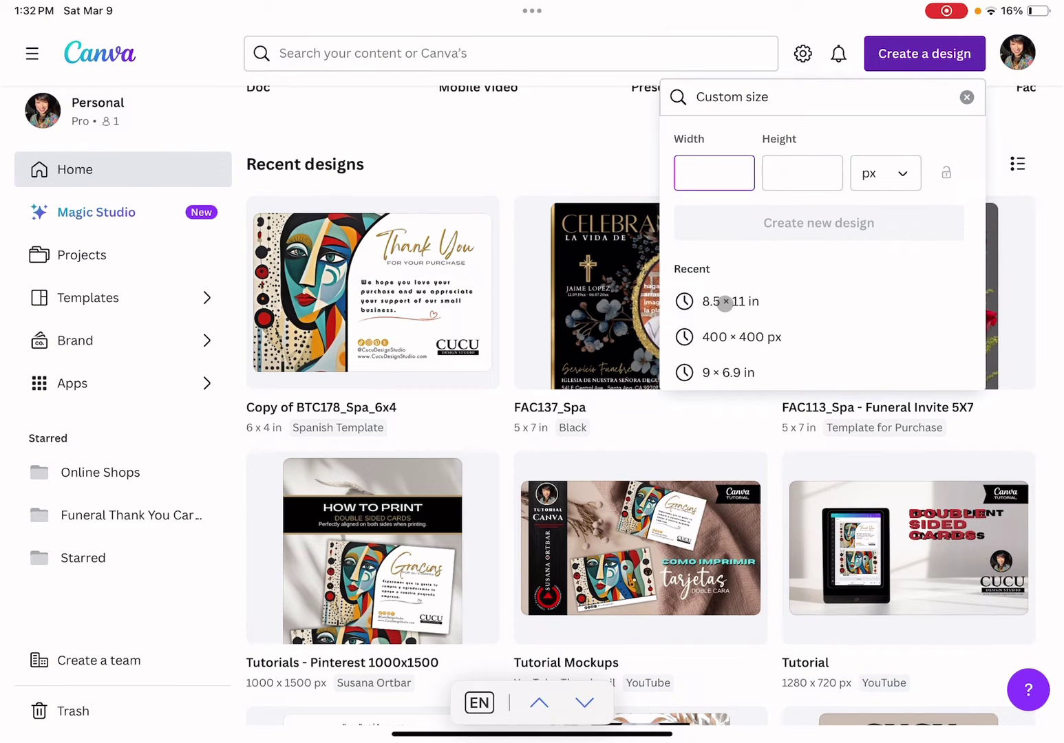
pyautogui.click(879, 182)
pyautogui.click(815, 264)
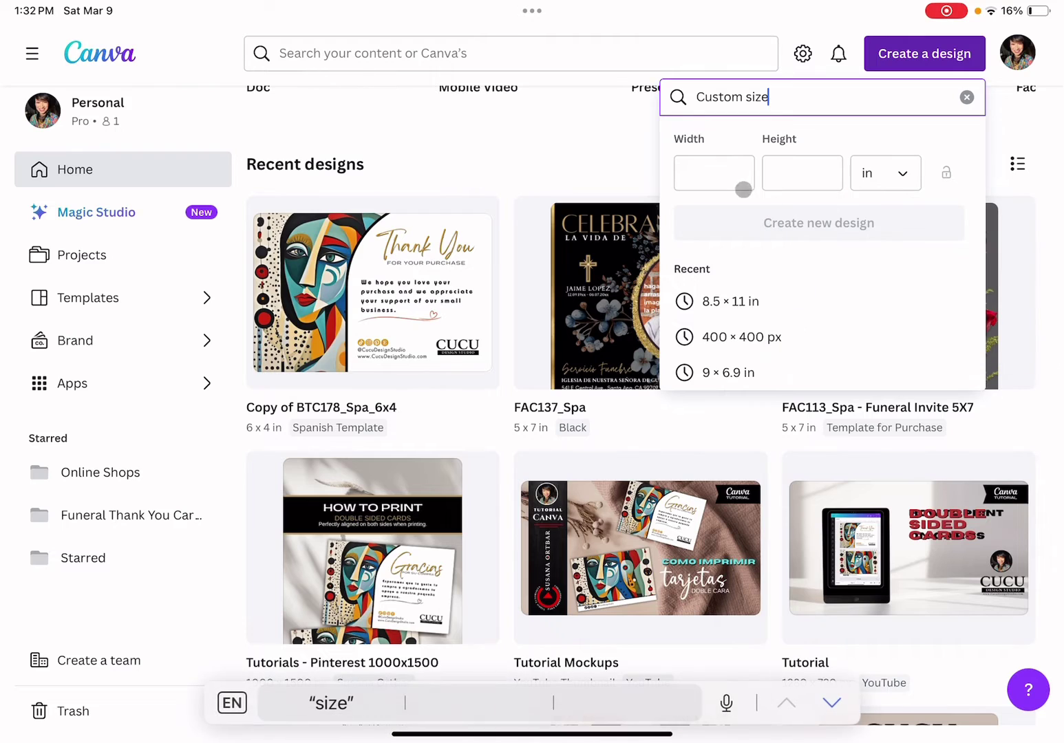
pyautogui.click(713, 173)
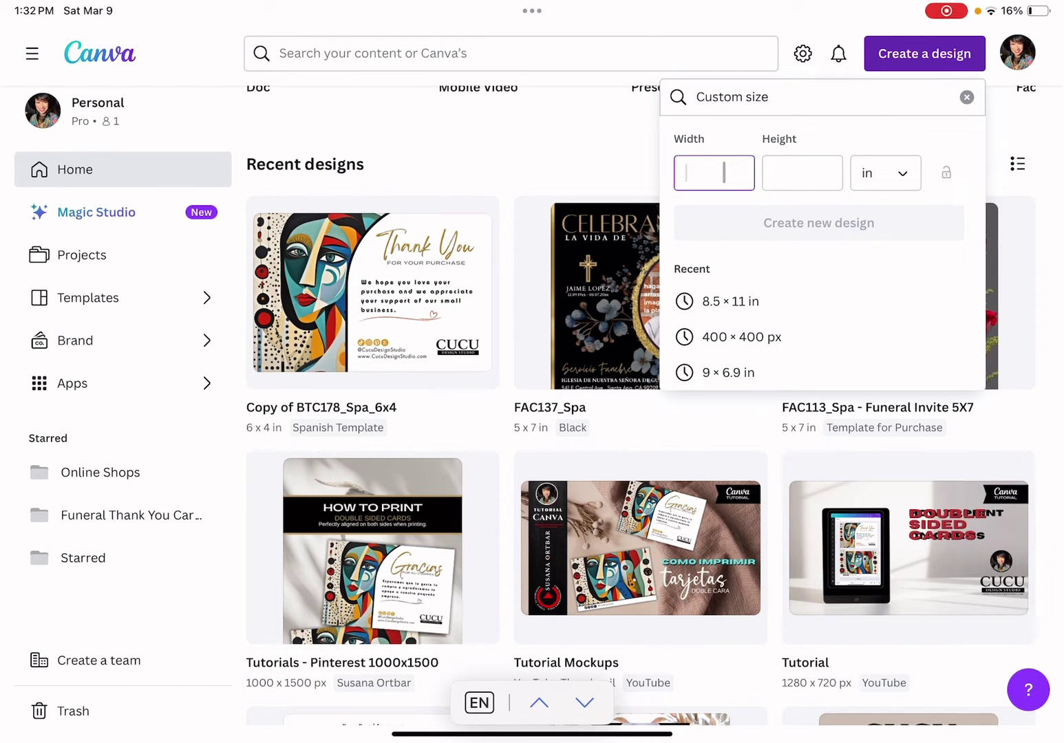
pyautogui.write('8.')
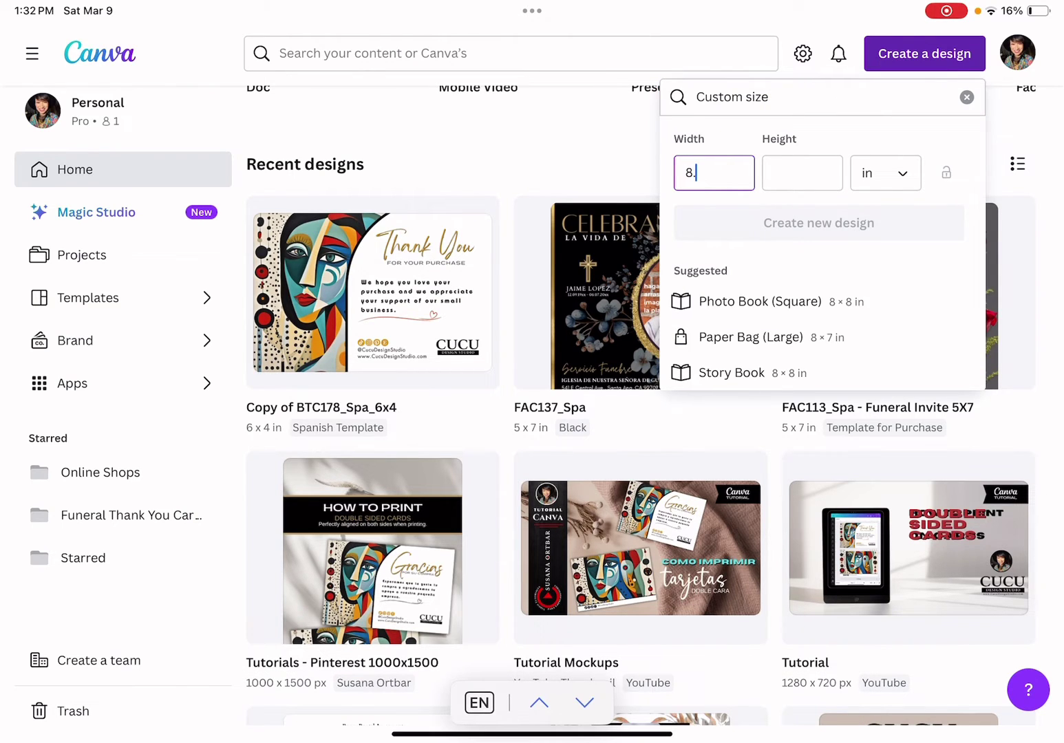
pyautogui.write('5')
pyautogui.press('Tab')
pyautogui.write('11')
pyautogui.click(809, 226)
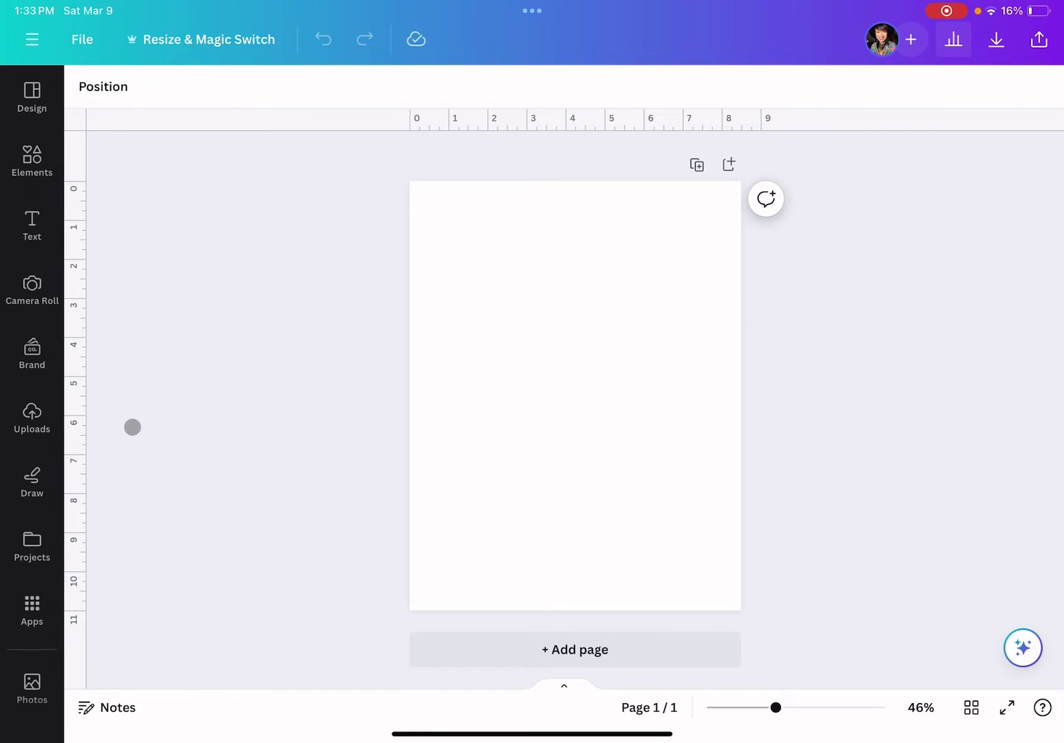
# Step: Confirm Show rulers and guides is enabled under File > Settings
pyautogui.click(78, 44)
pyautogui.click(191, 259)
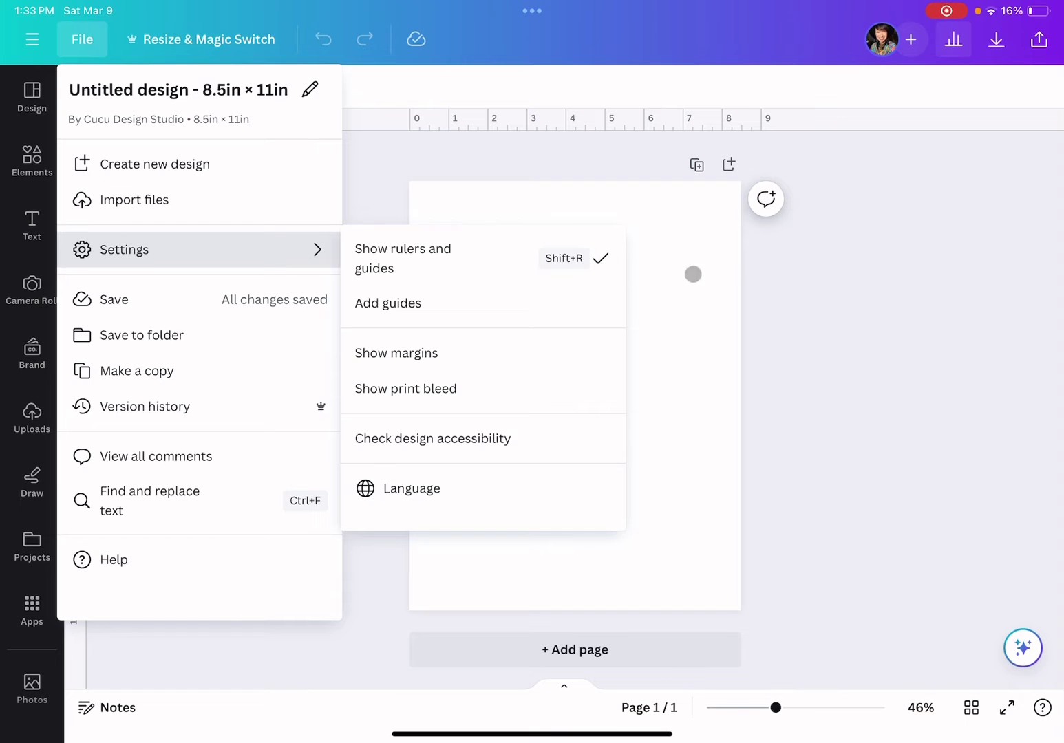
pyautogui.click(807, 266)
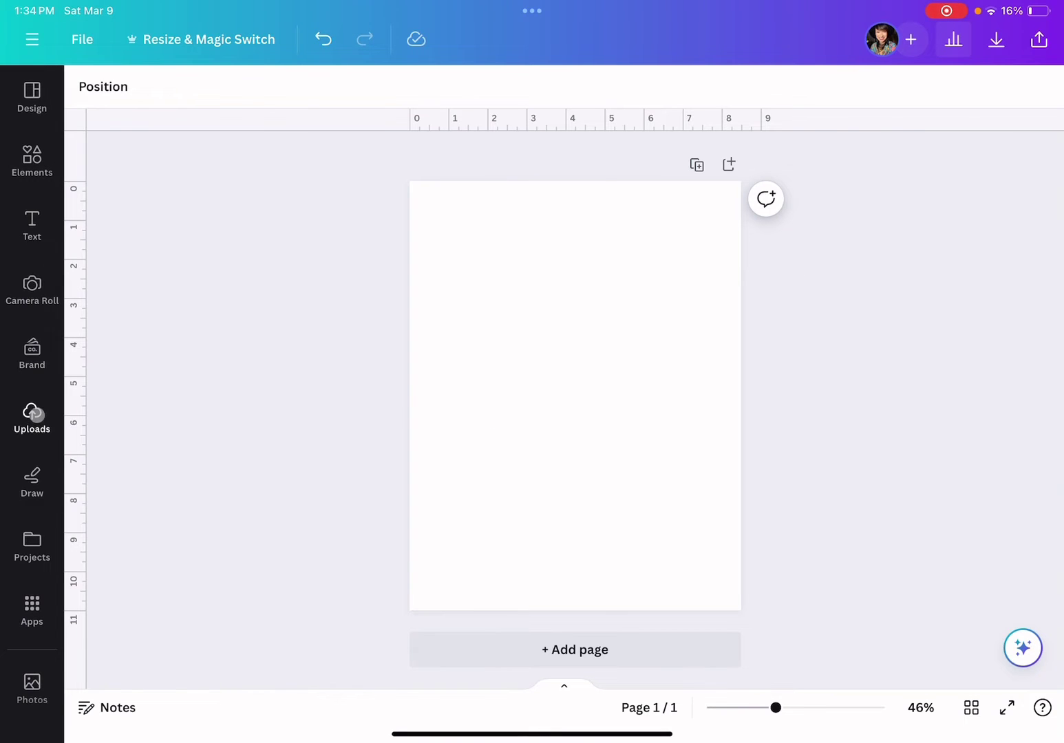
pyautogui.click(35, 413)
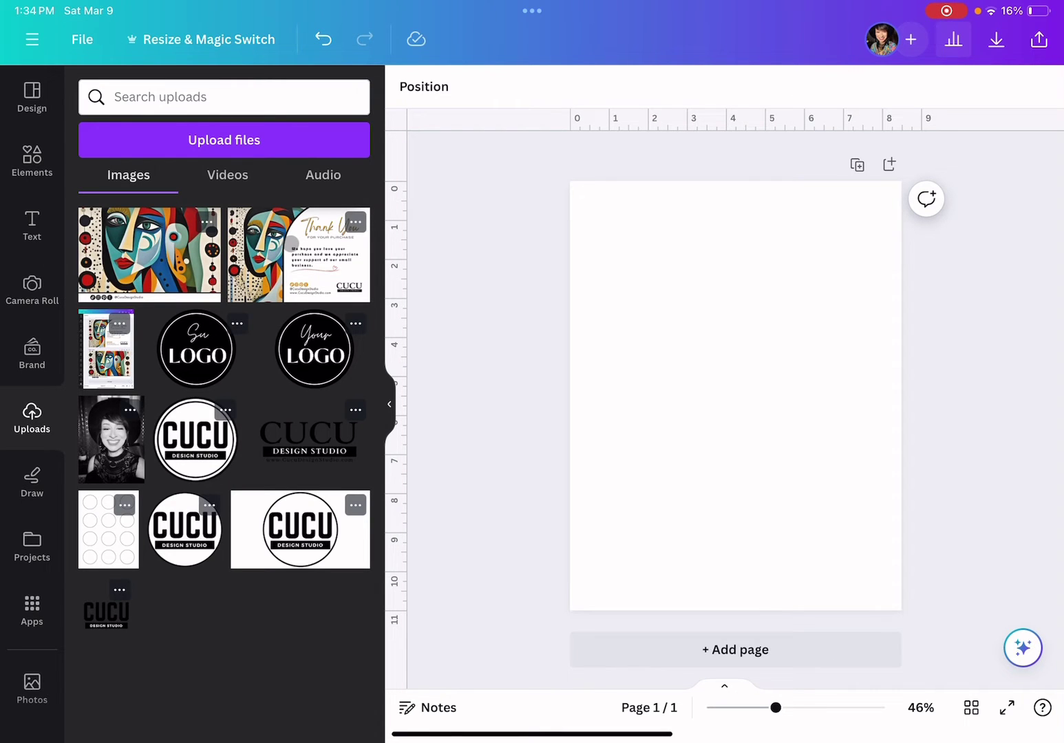
# Step: Place the Thank You card image, shrink it to about 6.1 × 4.1, and move it to the top
pyautogui.click(291, 243)
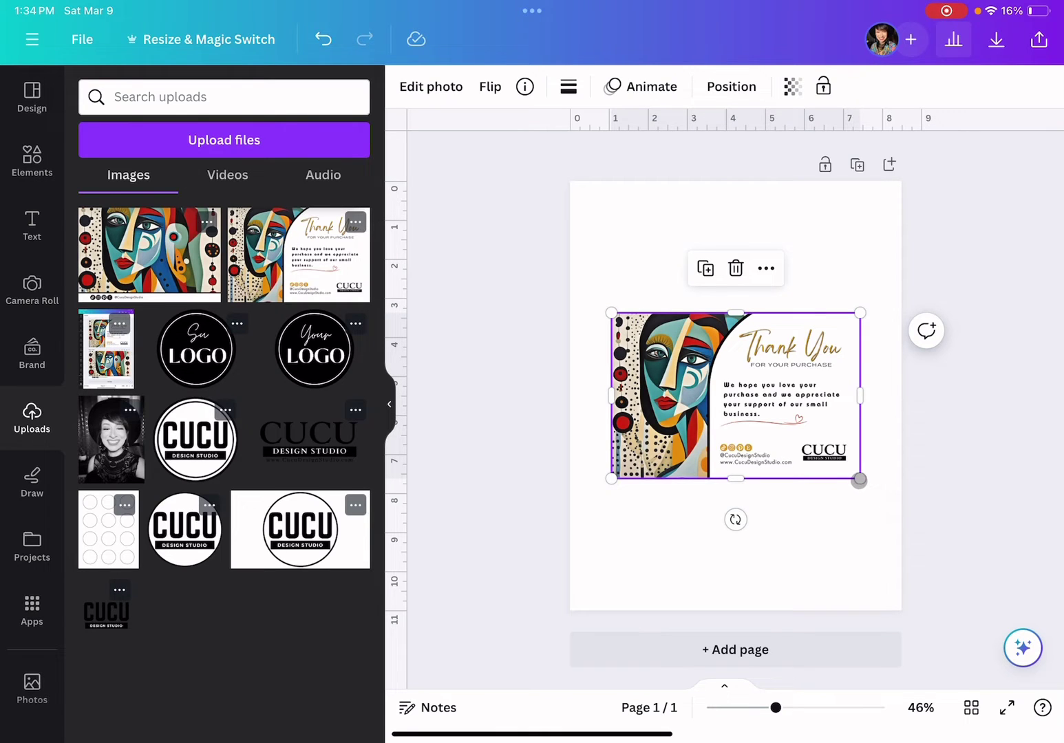
pyautogui.moveTo(857, 480)
pyautogui.mouseDown()
pyautogui.moveTo(827, 454)
pyautogui.moveTo(847, 468)
pyautogui.mouseUp()
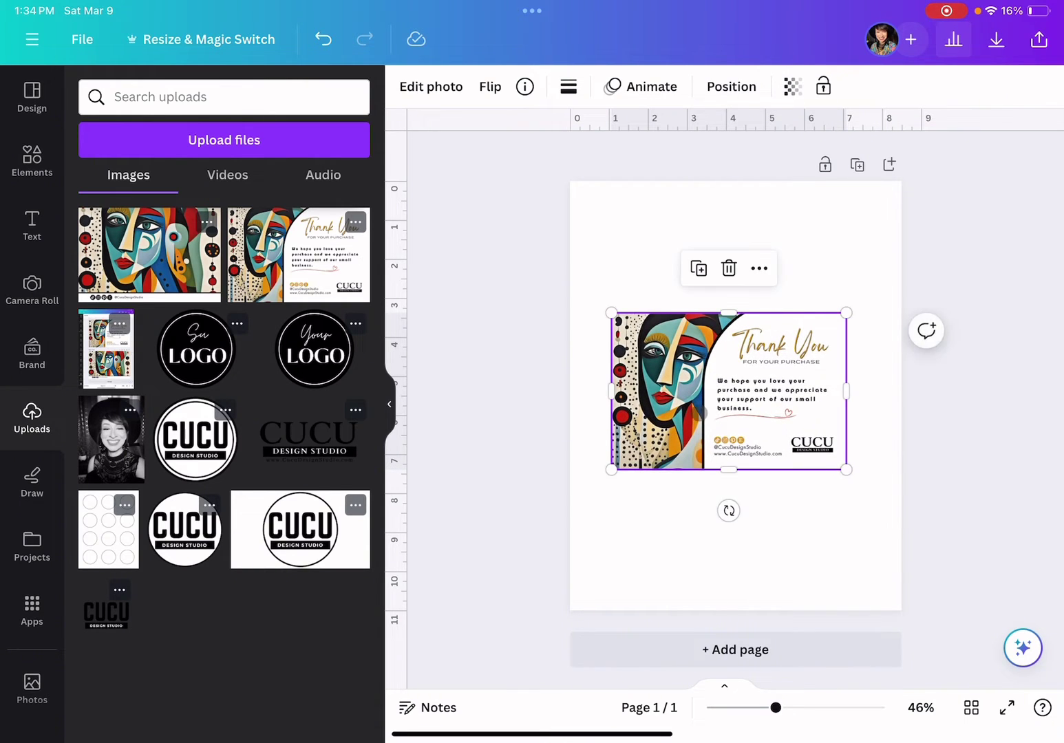
pyautogui.moveTo(732, 391); pyautogui.dragTo(724, 293)
# Step: Duplicate the card below the original and centre both cards horizontally
pyautogui.click(691, 169)
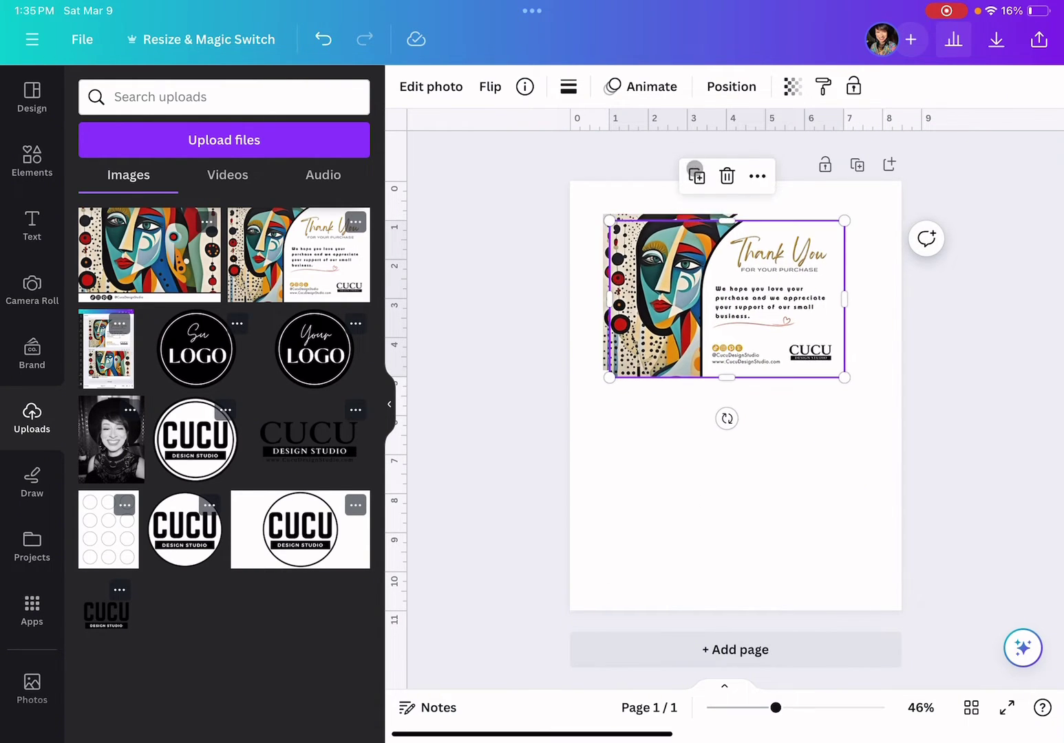
pyautogui.moveTo(723, 295); pyautogui.dragTo(717, 477)
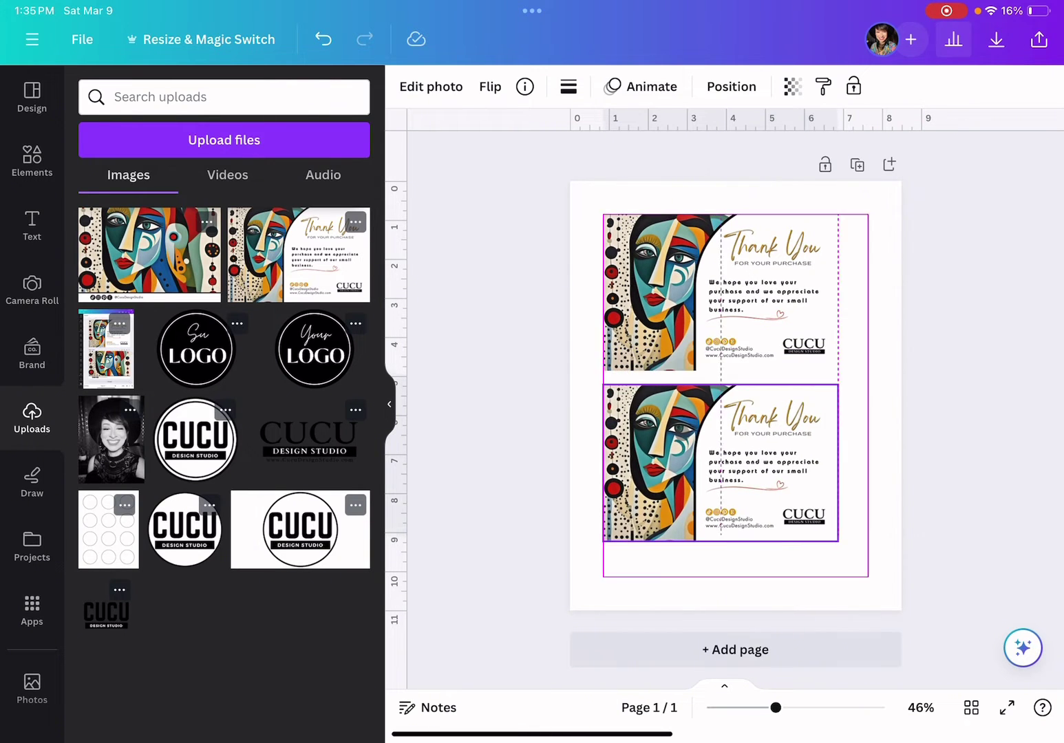
pyautogui.click(874, 380)
pyautogui.moveTo(556, 211); pyautogui.dragTo(672, 440)
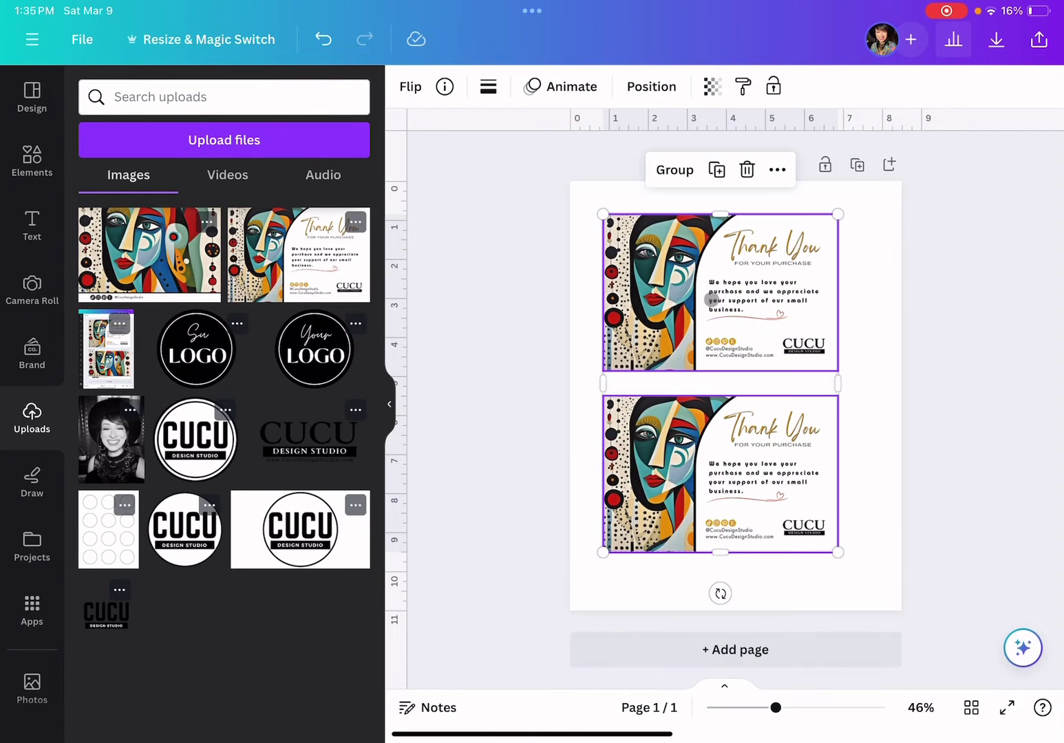
pyautogui.moveTo(711, 300); pyautogui.dragTo(720, 300)
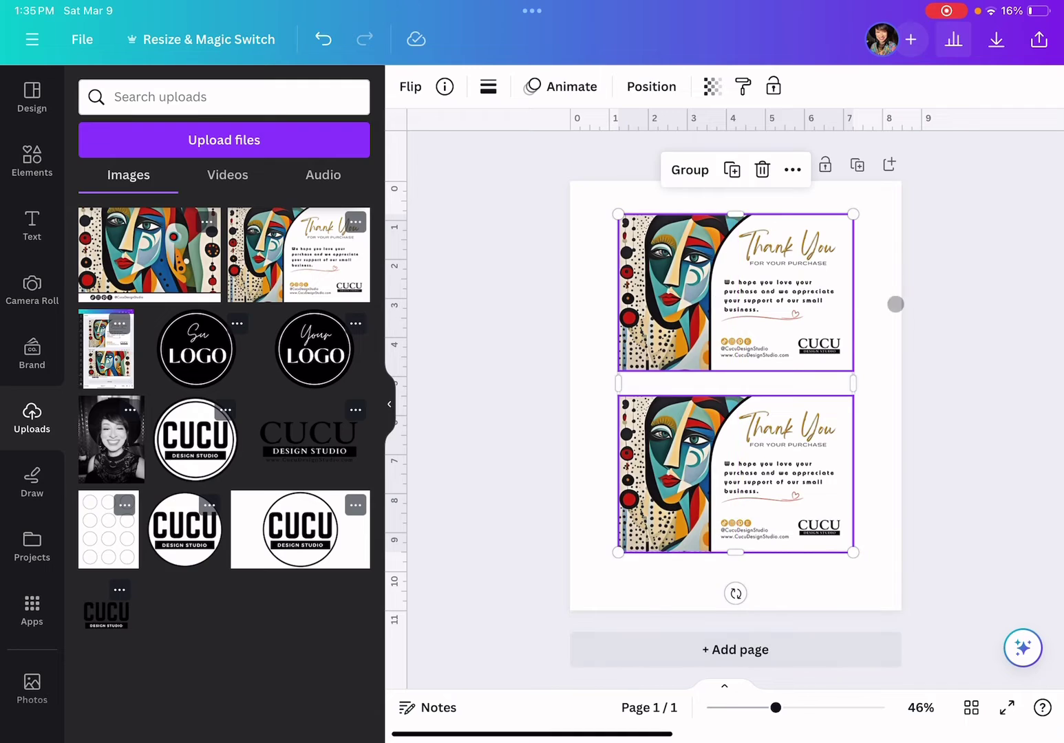
pyautogui.click(895, 302)
pyautogui.scroll(3, 613, 114)
# Step: Drag guides to the first card's top, bottom, left and right edges and the second card's top
pyautogui.moveTo(613, 115); pyautogui.dragTo(629, 231)
pyautogui.scroll(5, 622, 414)
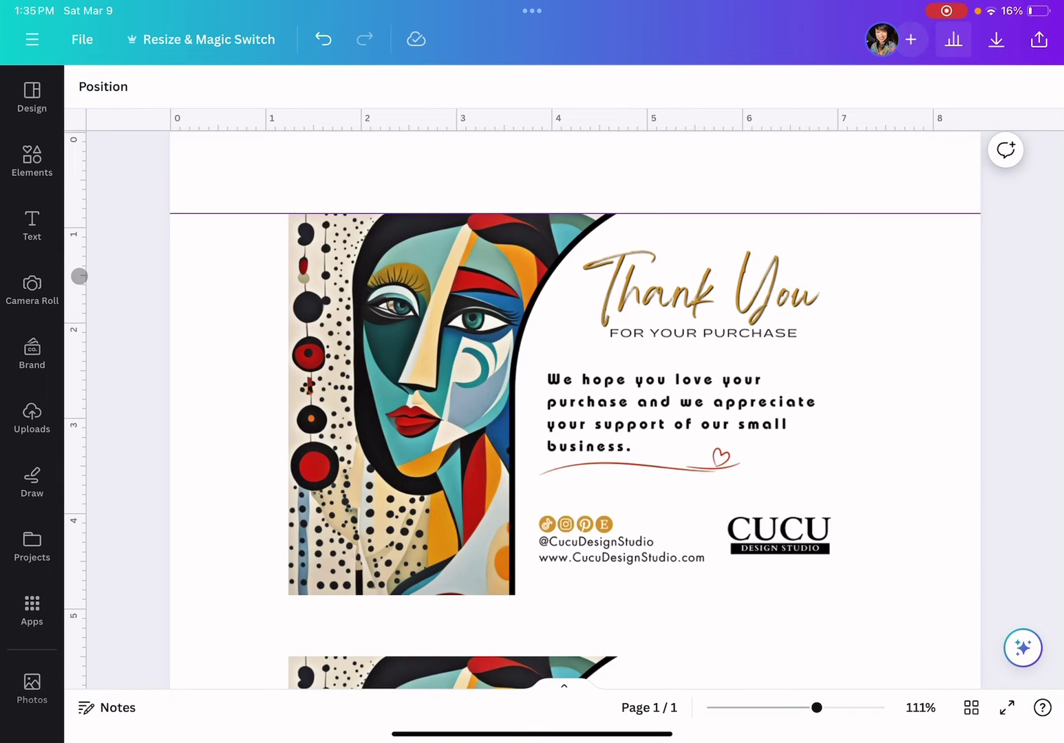
pyautogui.moveTo(79, 276); pyautogui.dragTo(293, 281)
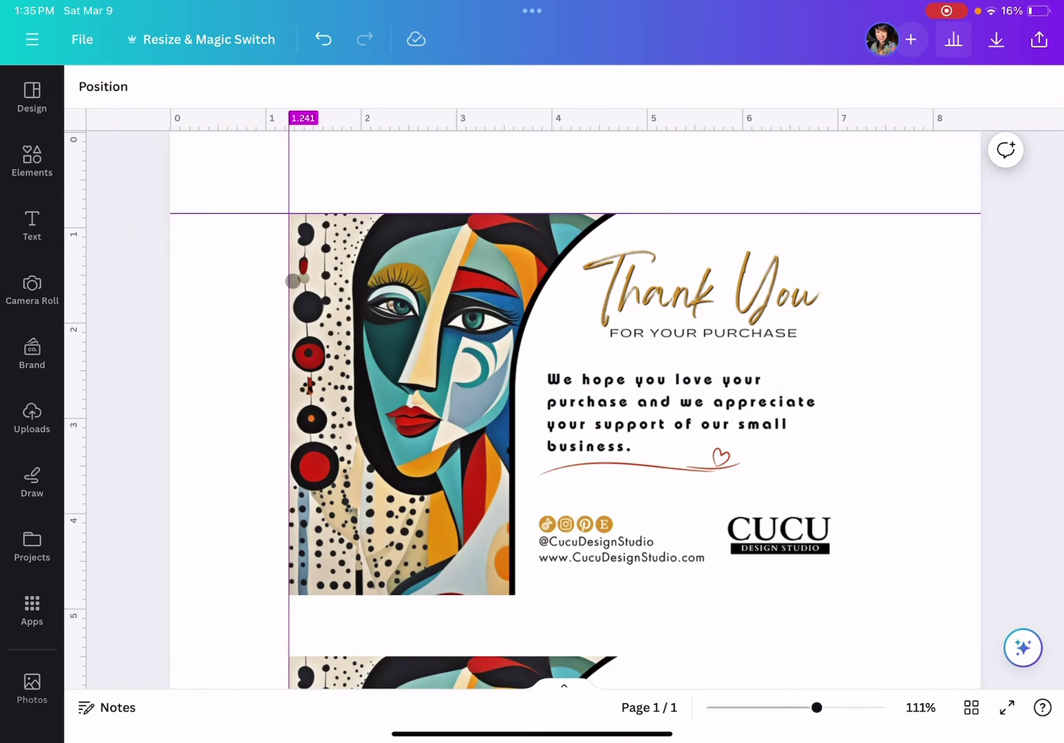
pyautogui.moveTo(79, 316)
pyautogui.mouseDown()
pyautogui.moveTo(914, 316)
pyautogui.moveTo(854, 316)
pyautogui.mouseUp()
pyautogui.moveTo(845, 180); pyautogui.dragTo(858, 176)
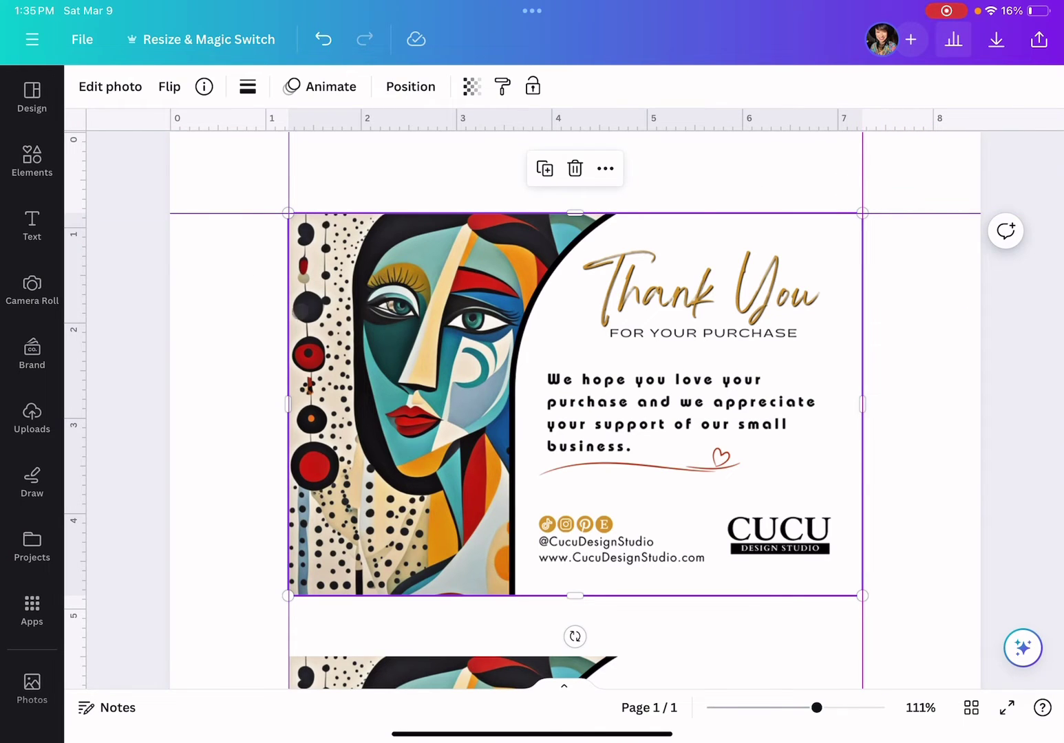
pyautogui.moveTo(535, 124); pyautogui.dragTo(534, 594)
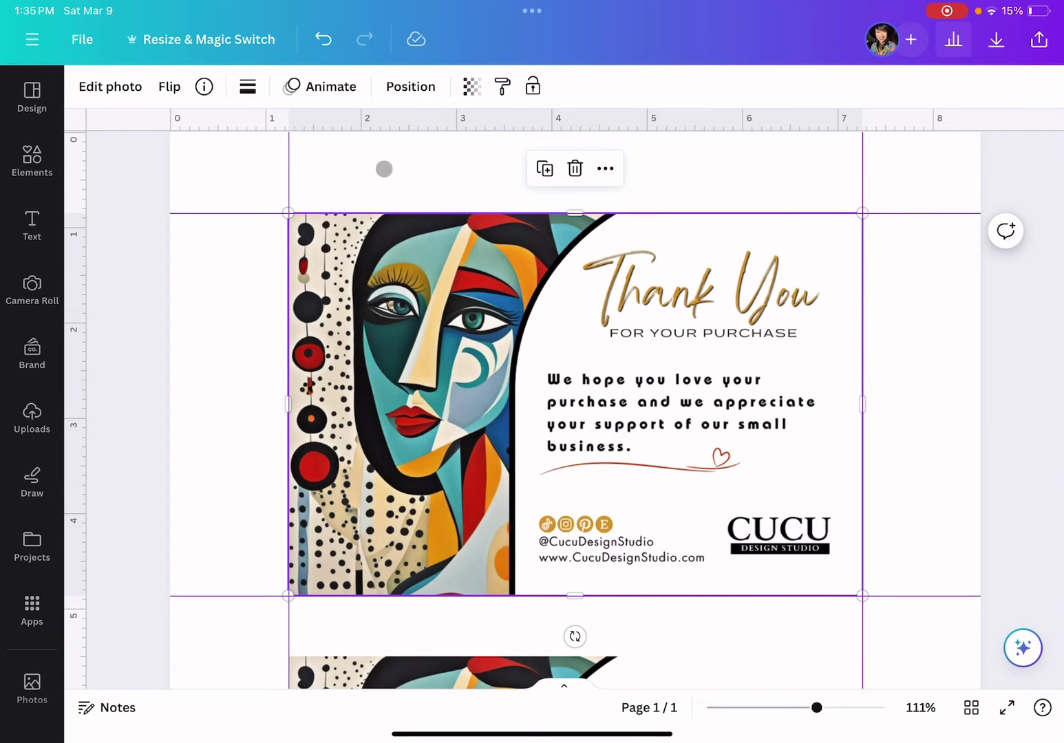
pyautogui.scroll(-5, 385, 169)
pyautogui.moveTo(672, 121)
pyautogui.mouseDown()
pyautogui.moveTo(696, 432)
pyautogui.moveTo(690, 486)
pyautogui.mouseUp()
pyautogui.scroll(-4, 574, 280)
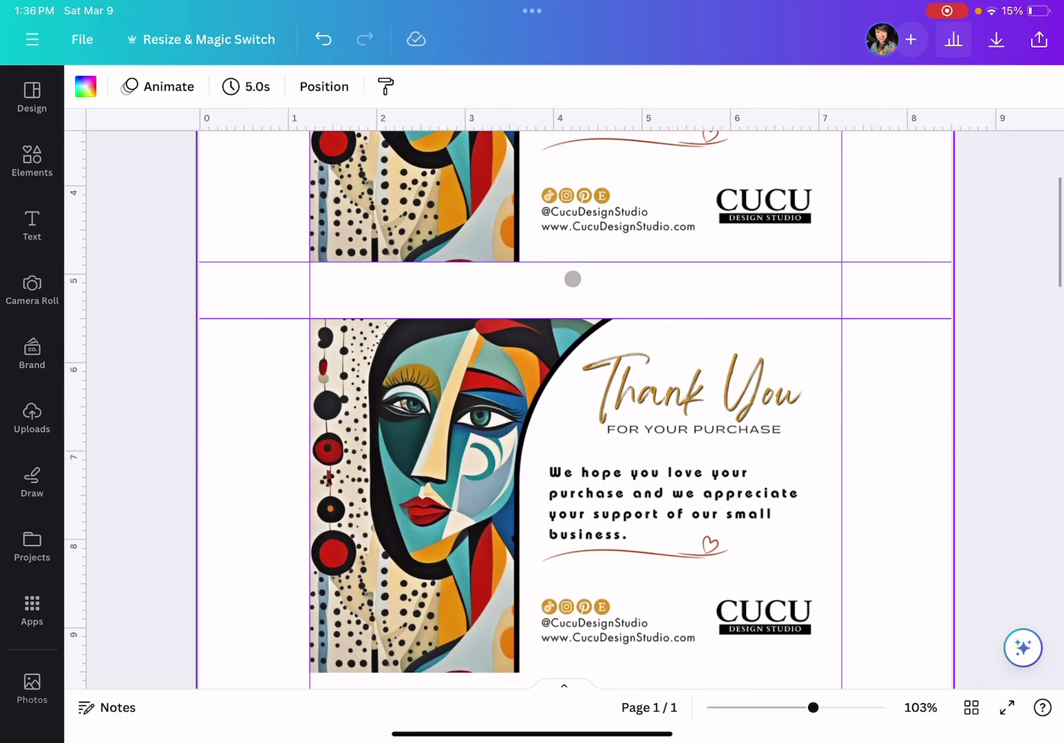
pyautogui.scroll(-5, 571, 277)
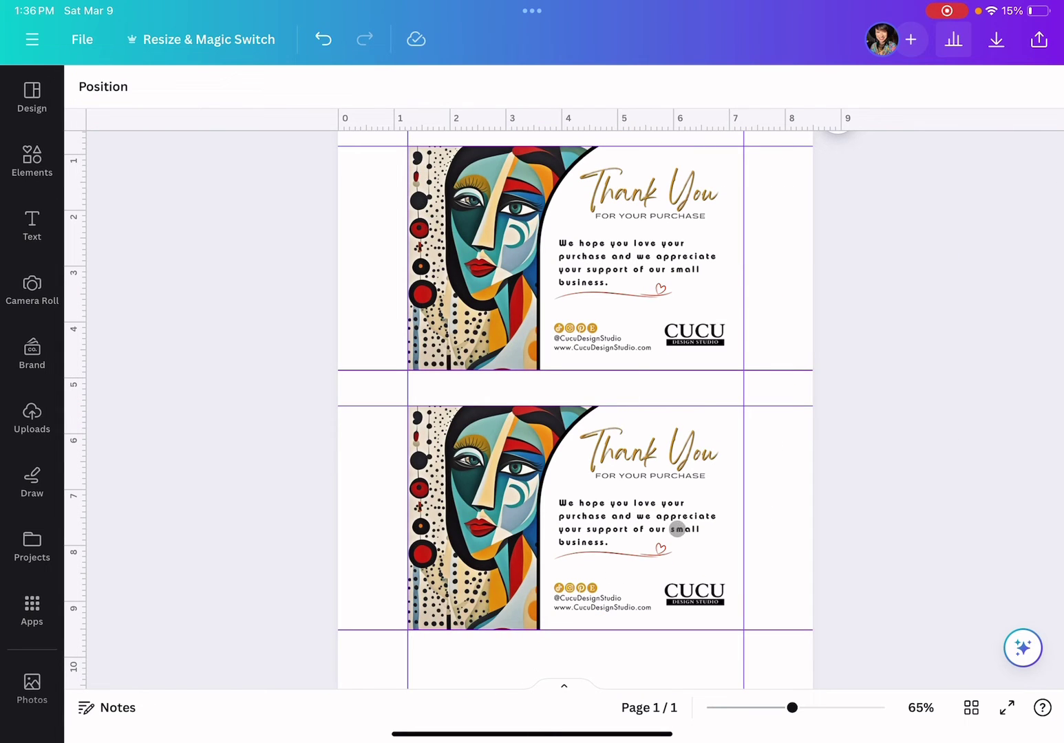
pyautogui.moveTo(744, 386); pyautogui.dragTo(748, 385)
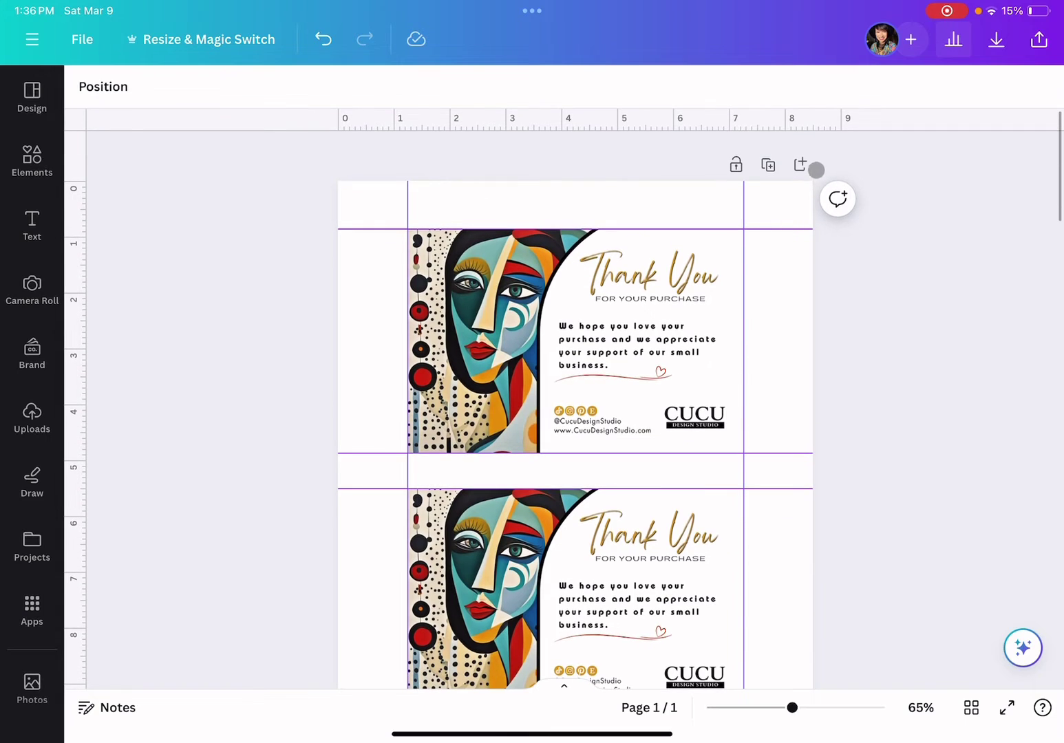
# Step: Add a blank second page with the same guides
pyautogui.click(801, 164)
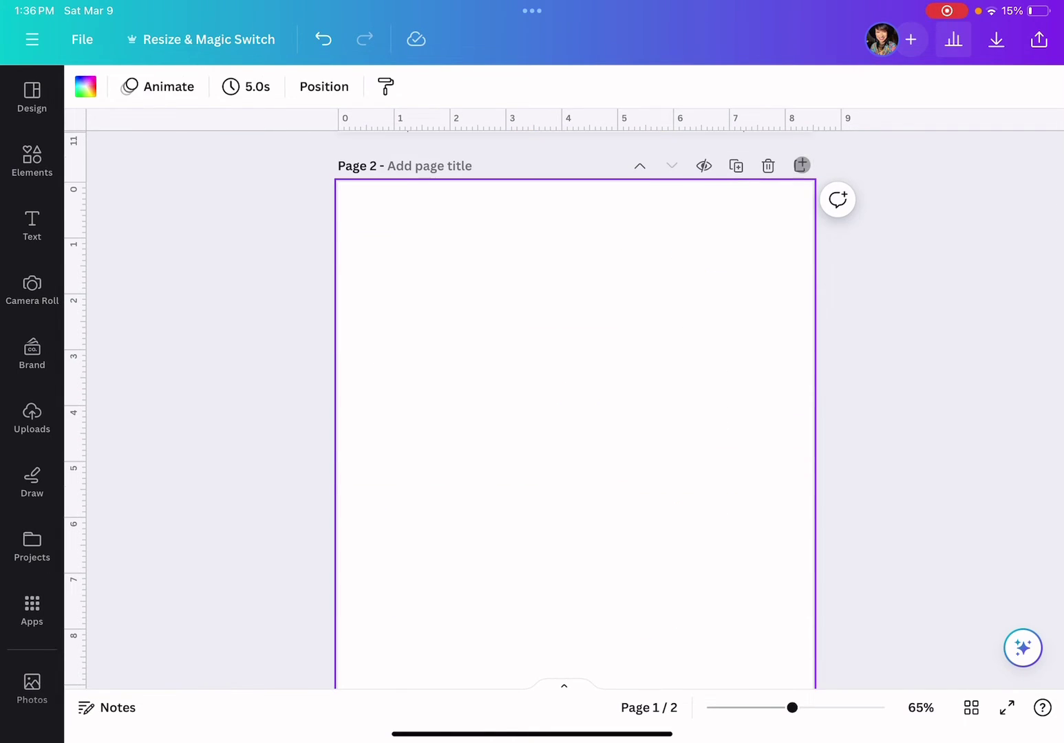
pyautogui.moveTo(620, 452); pyautogui.dragTo(620, 453)
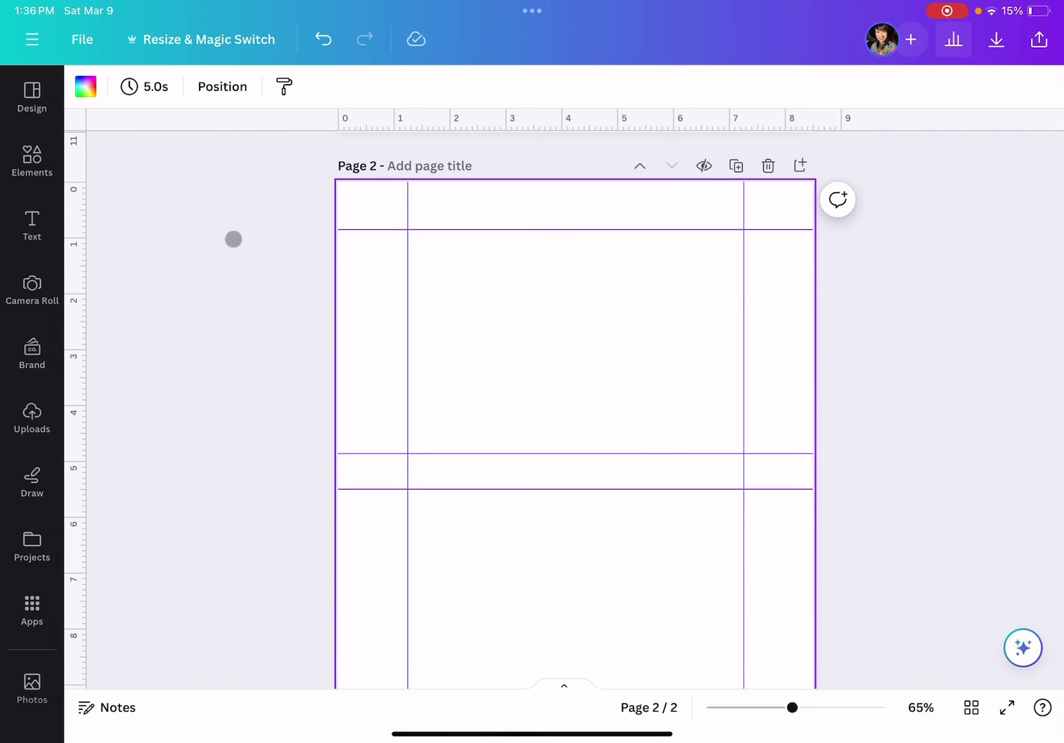
pyautogui.click(32, 420)
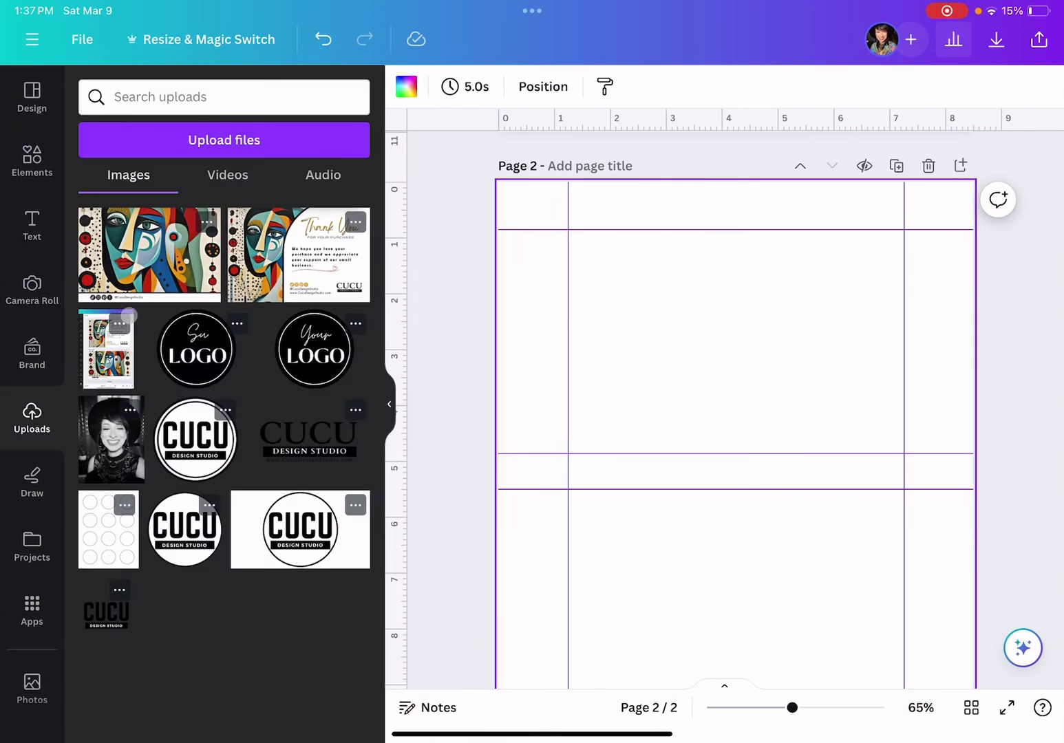
# Step: Place the abstract face card back on page 2, snapped to the top guide and shrunk
pyautogui.click(150, 253)
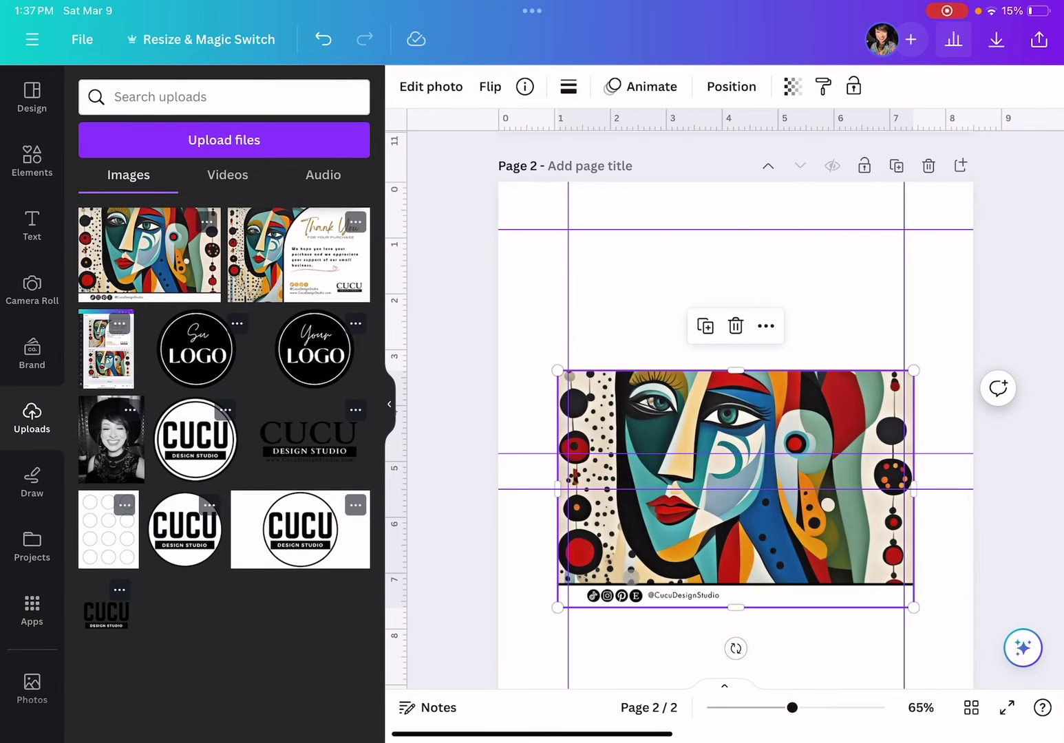
pyautogui.moveTo(736, 490); pyautogui.dragTo(748, 348)
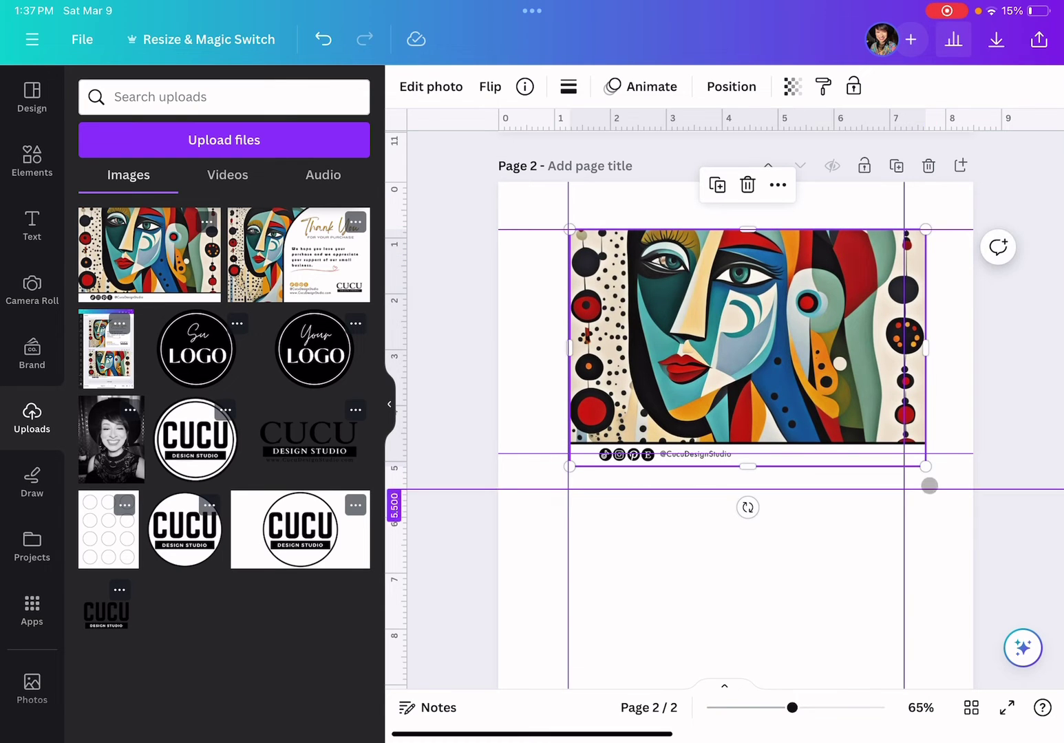
pyautogui.moveTo(925, 490); pyautogui.dragTo(902, 453)
pyautogui.click(720, 553)
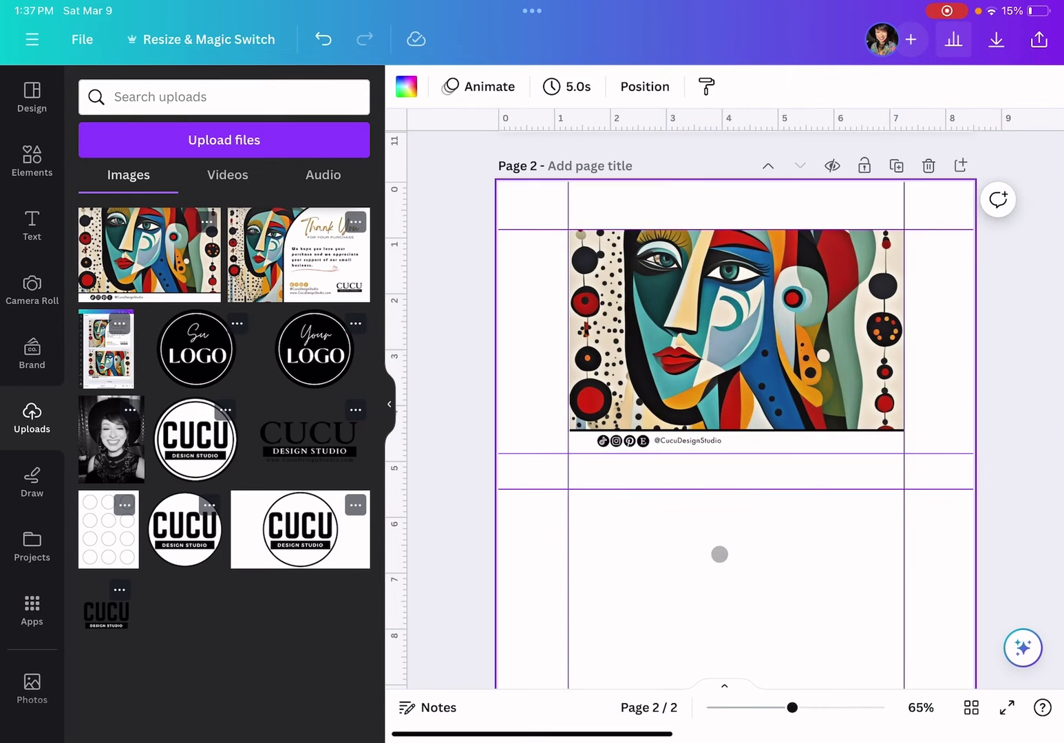
pyautogui.scroll(5, 654, 214)
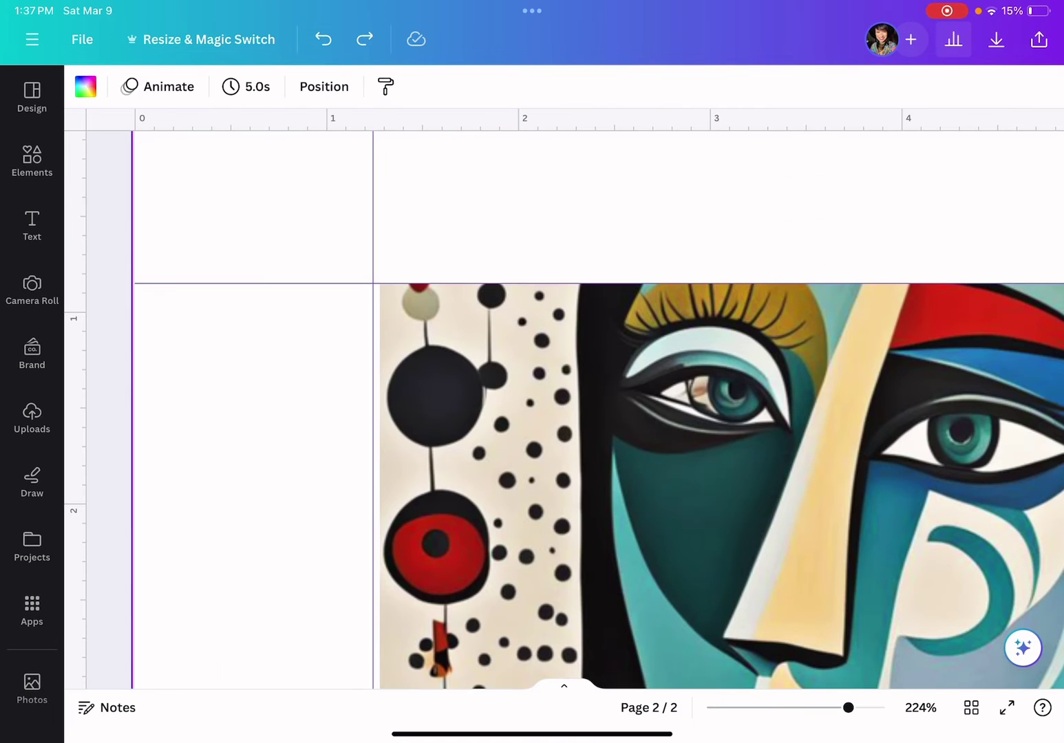
# Step: Adjust the card back's left, right and bottom edges to meet the guides
pyautogui.click(450, 377)
pyautogui.scroll(-3, 428, 525)
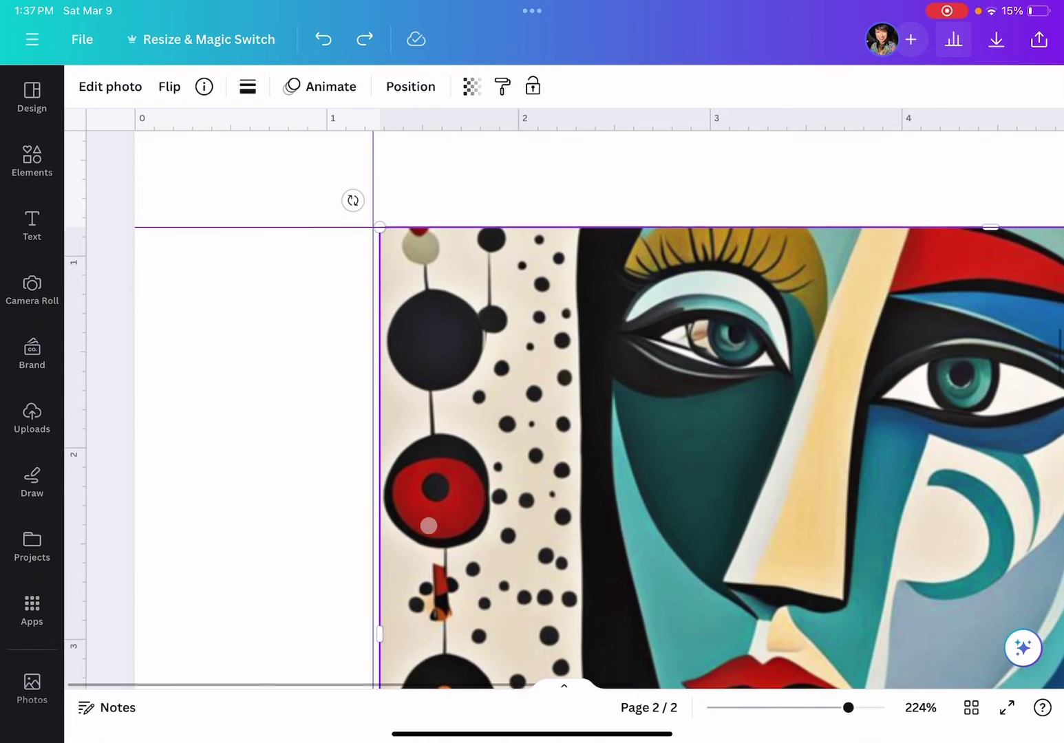
pyautogui.scroll(-4, 428, 525)
pyautogui.moveTo(379, 463); pyautogui.dragTo(373, 466)
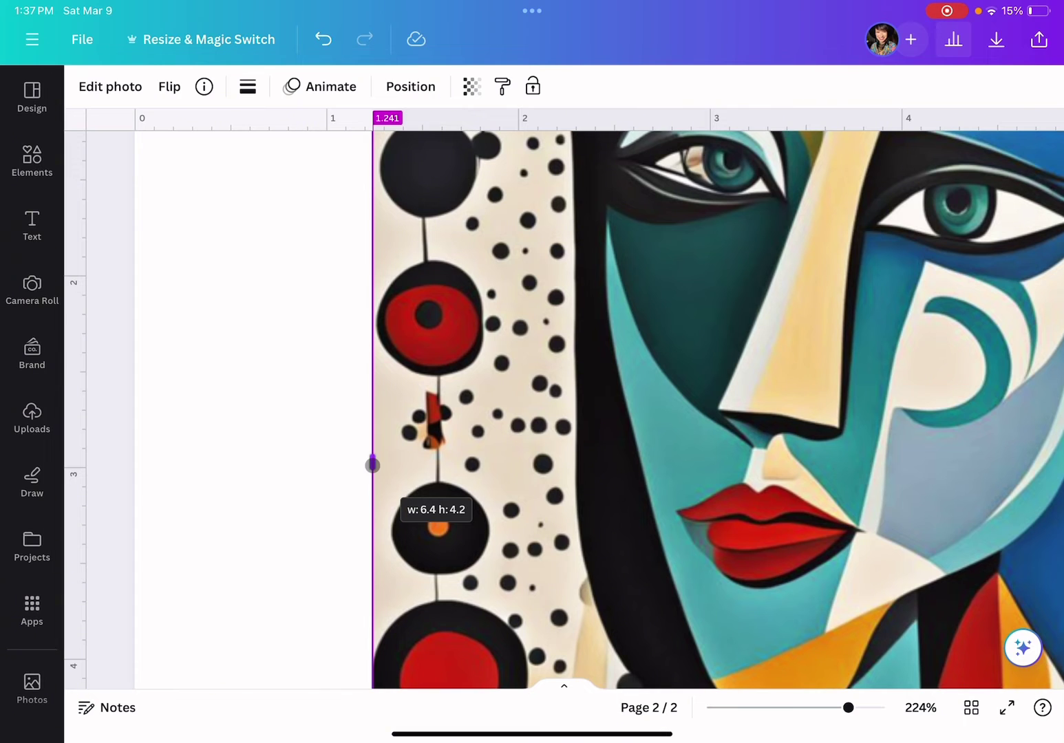
pyautogui.click(274, 577)
pyautogui.scroll(-5, 265, 579)
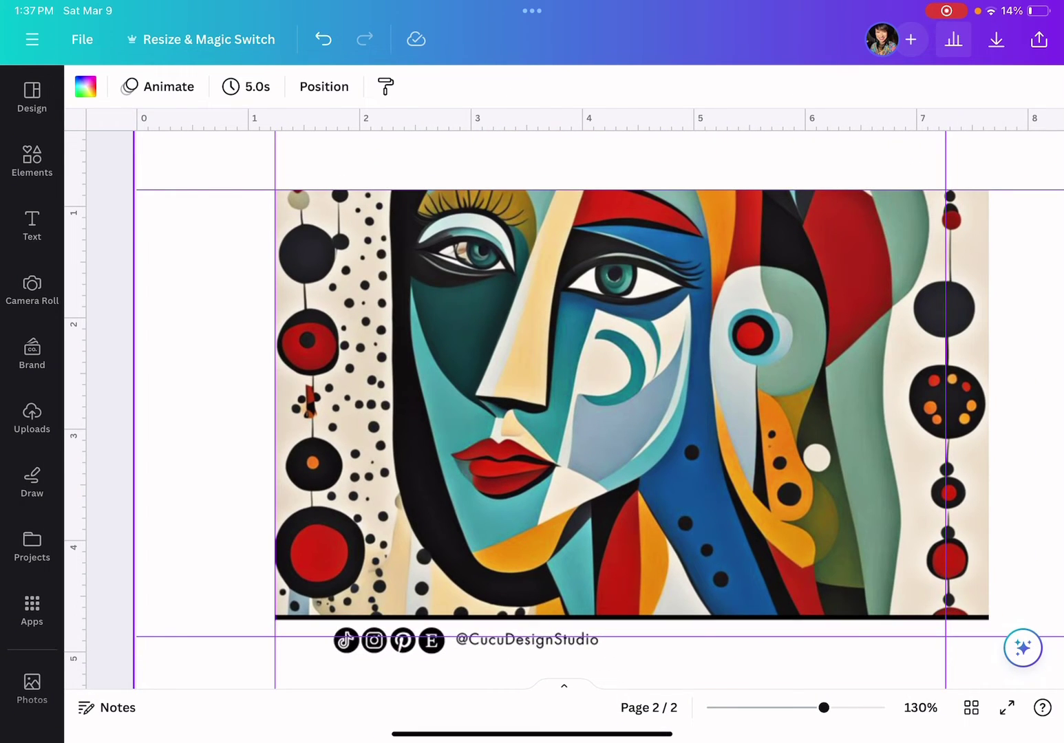
pyautogui.click(621, 579)
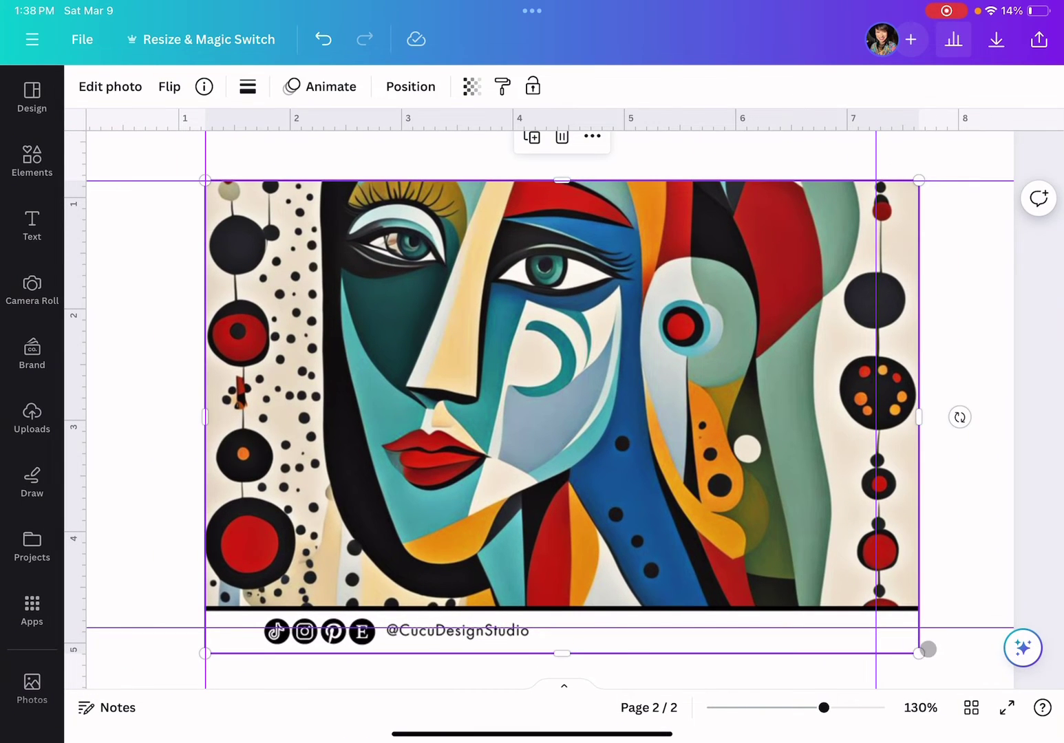
pyautogui.moveTo(920, 652); pyautogui.dragTo(880, 622)
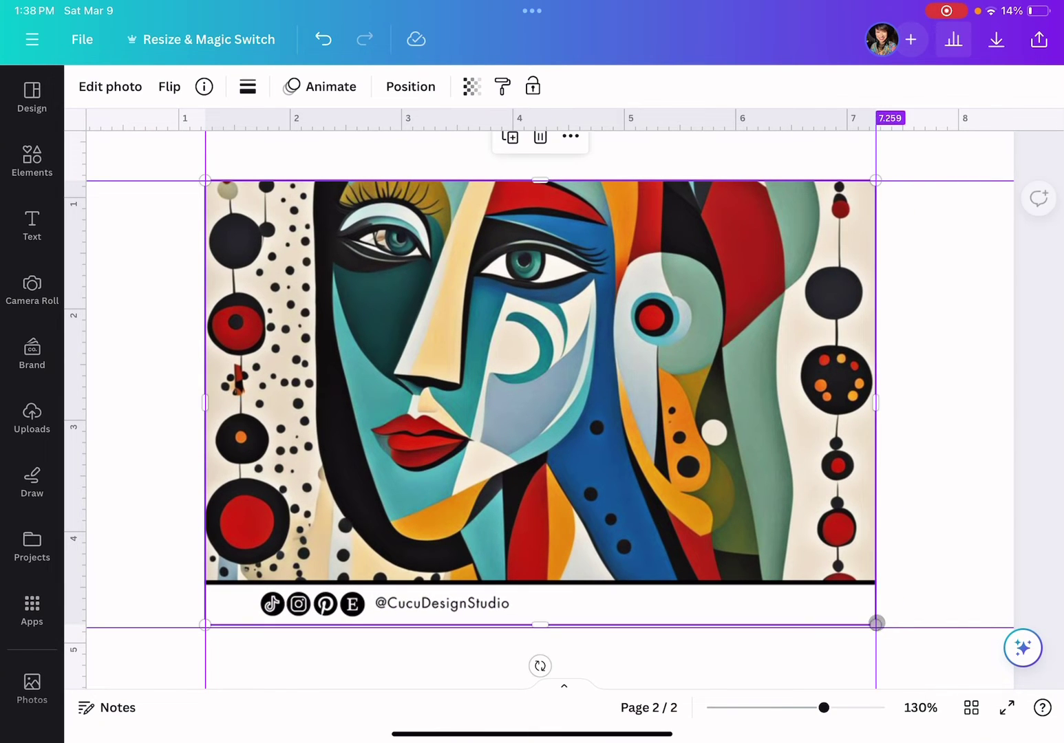
pyautogui.scroll(5, 420, 613)
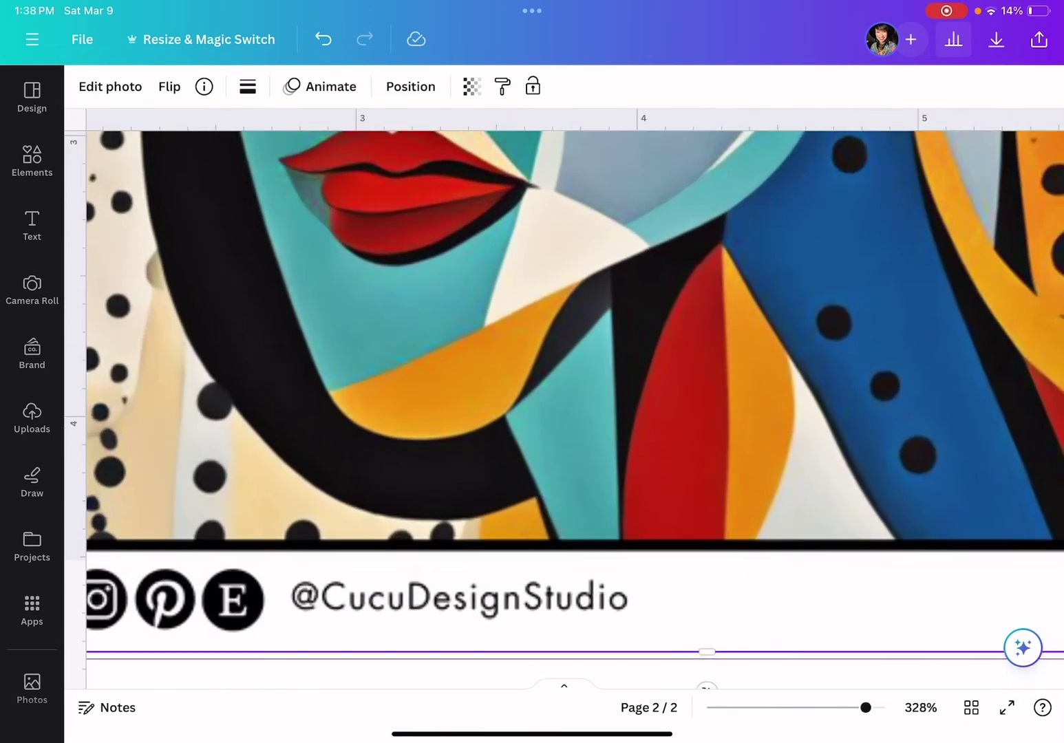
pyautogui.scroll(1, 420, 613)
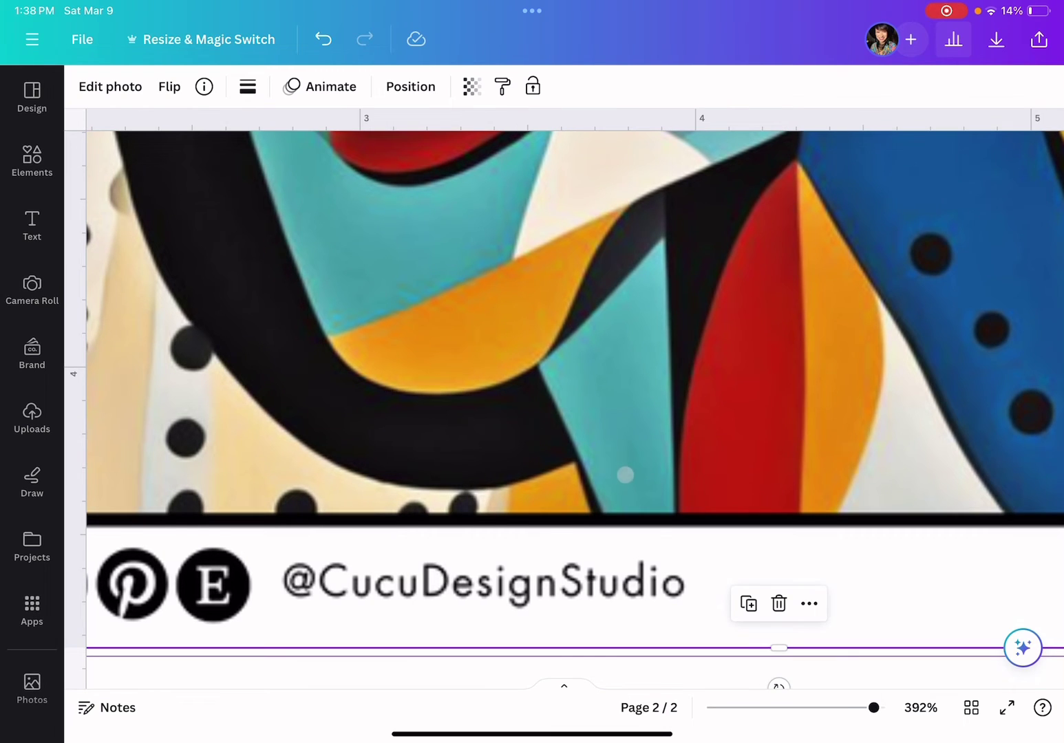
pyautogui.scroll(-2, 624, 474)
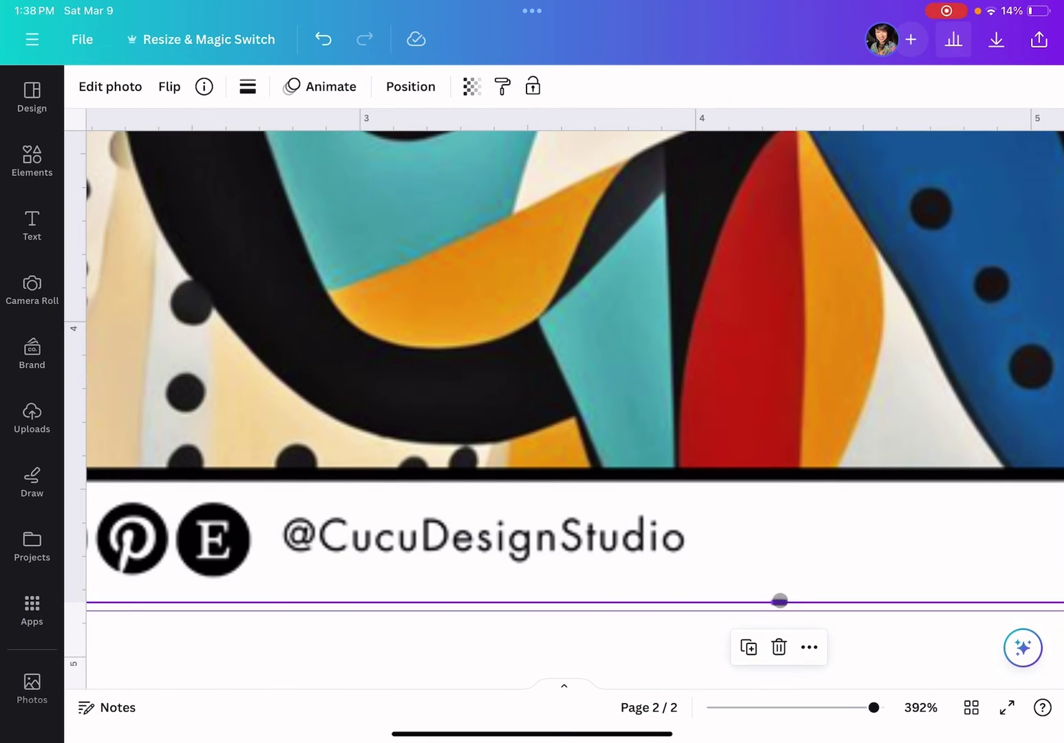
pyautogui.moveTo(779, 600); pyautogui.dragTo(779, 607)
pyautogui.scroll(-5, 542, 600)
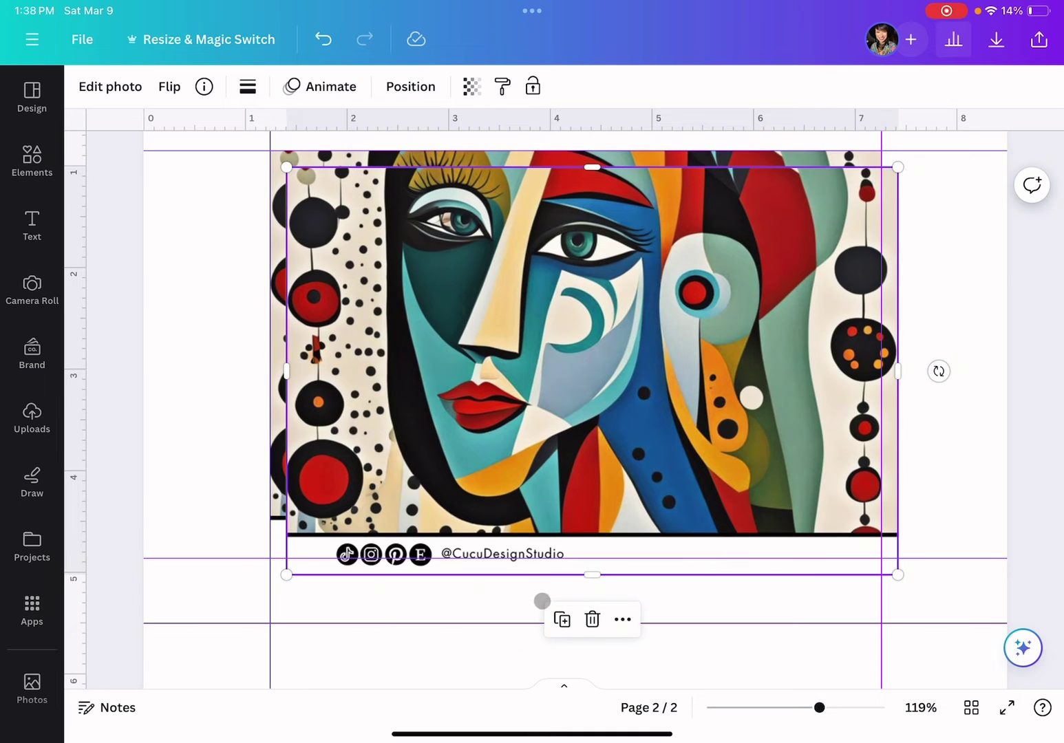
# Step: Move the copied card back down to the 5.5-inch guide and review page 2 in grid view
pyautogui.moveTo(426, 229); pyautogui.dragTo(381, 658)
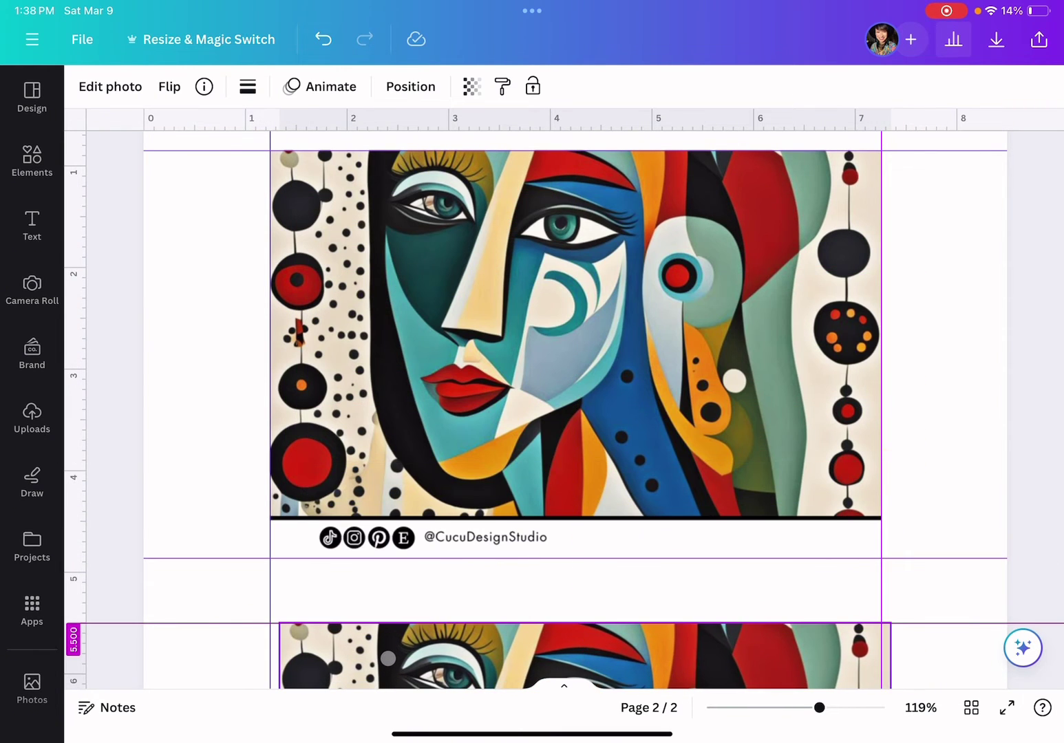
pyautogui.scroll(-10, 532, 416)
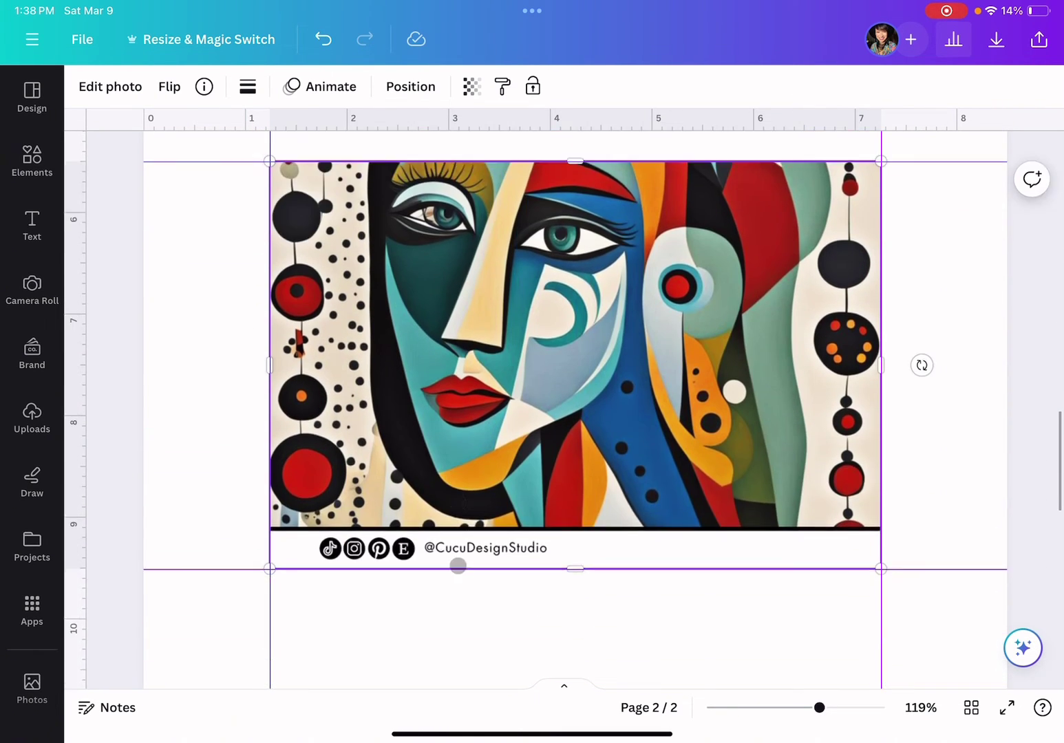
pyautogui.scroll(-5, 216, 286)
pyautogui.click(406, 302)
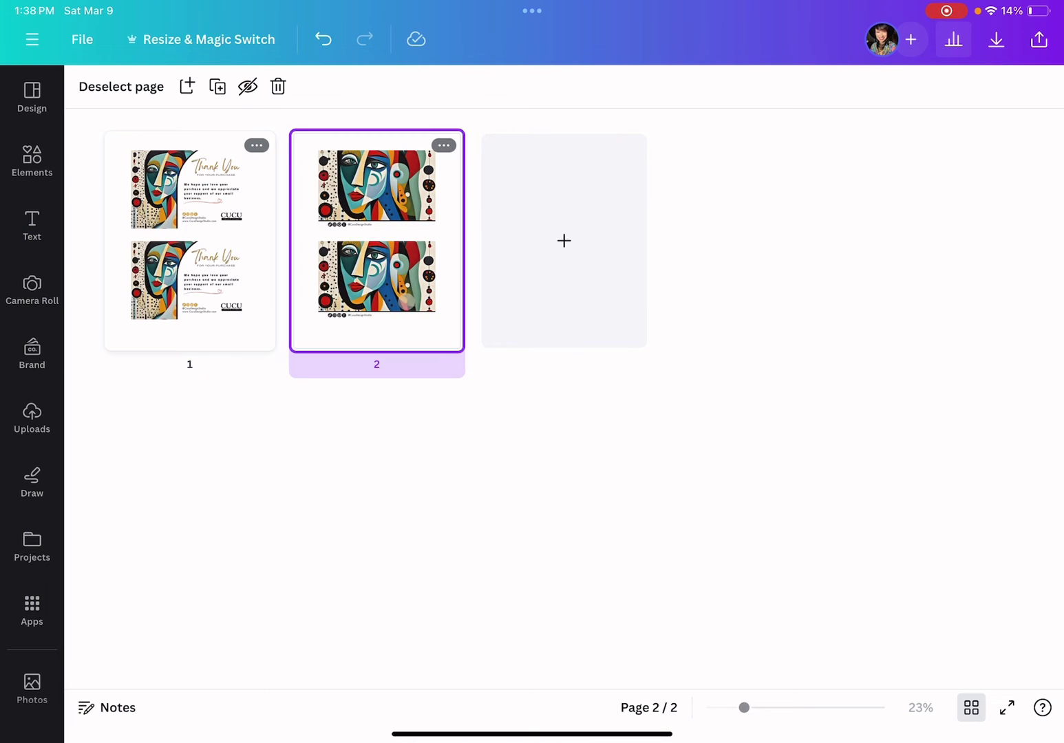
pyautogui.click(971, 708)
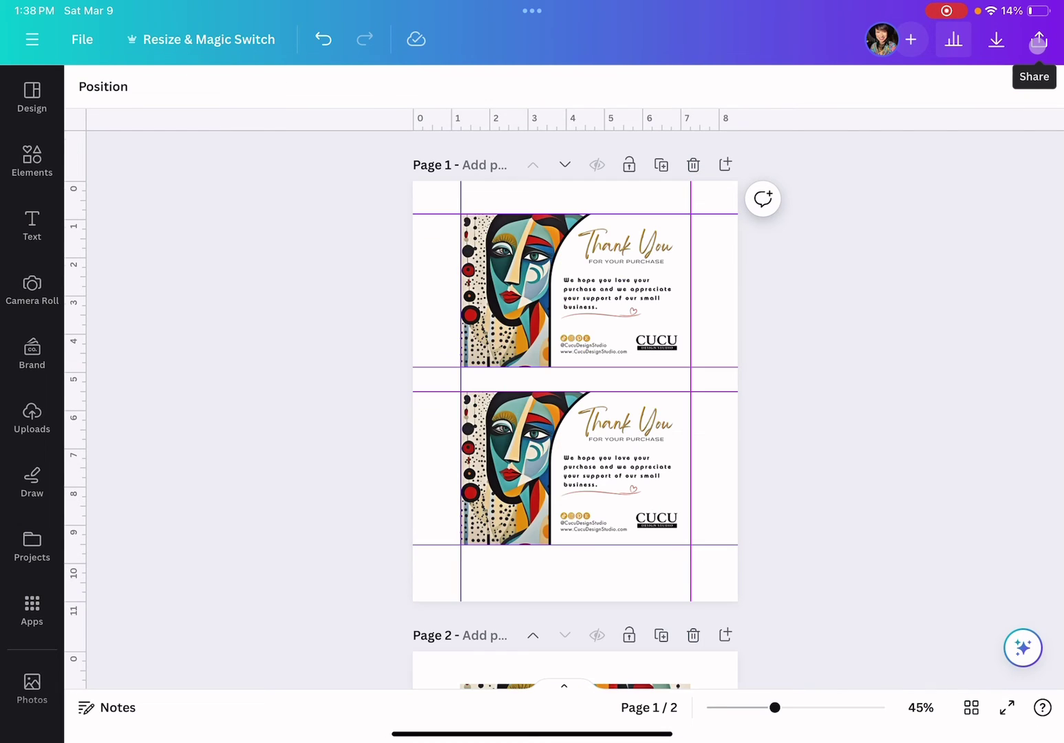
# Step: Download all pages (2) as a PDF Print file
pyautogui.click(1038, 43)
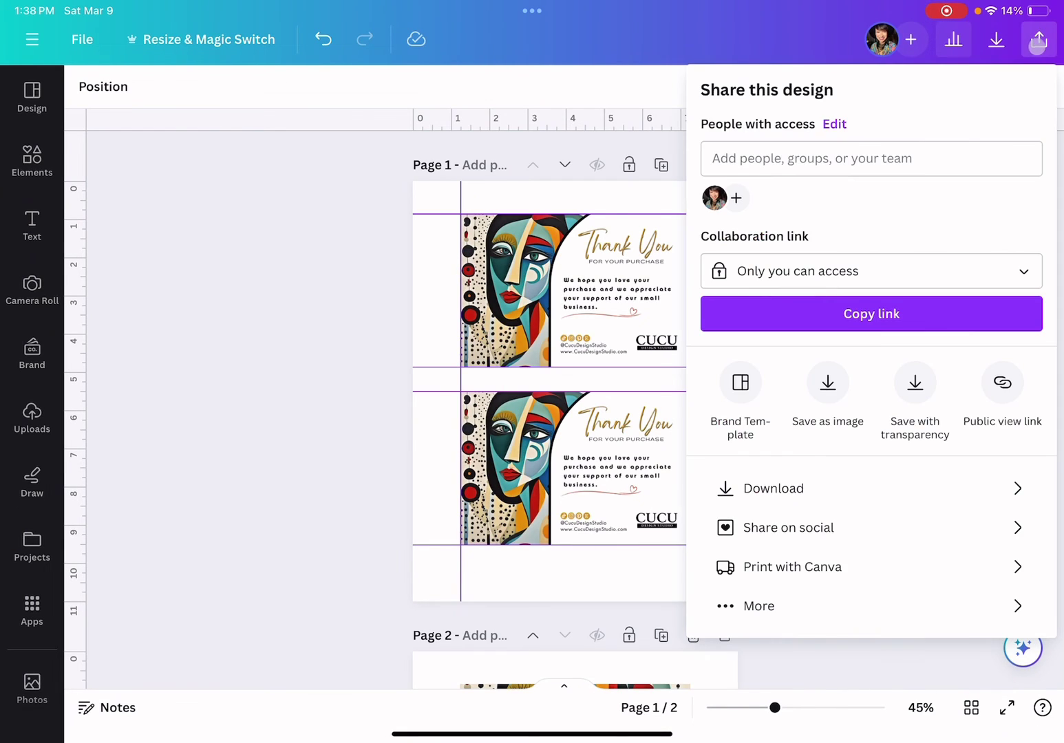
pyautogui.click(766, 489)
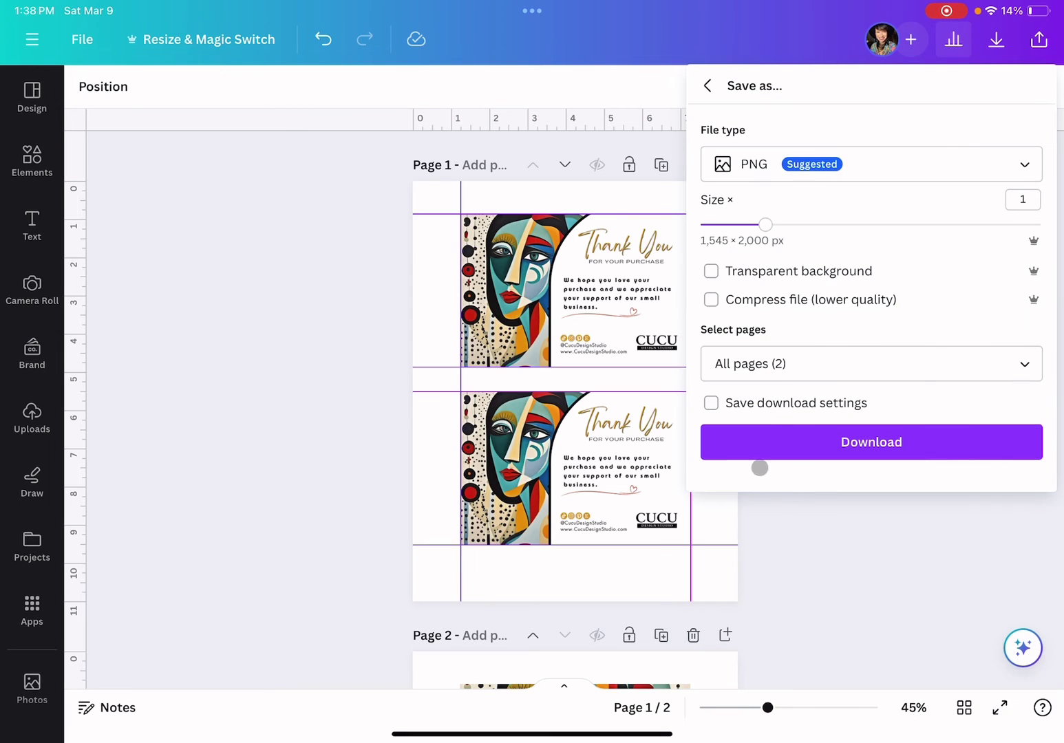
pyautogui.click(1033, 163)
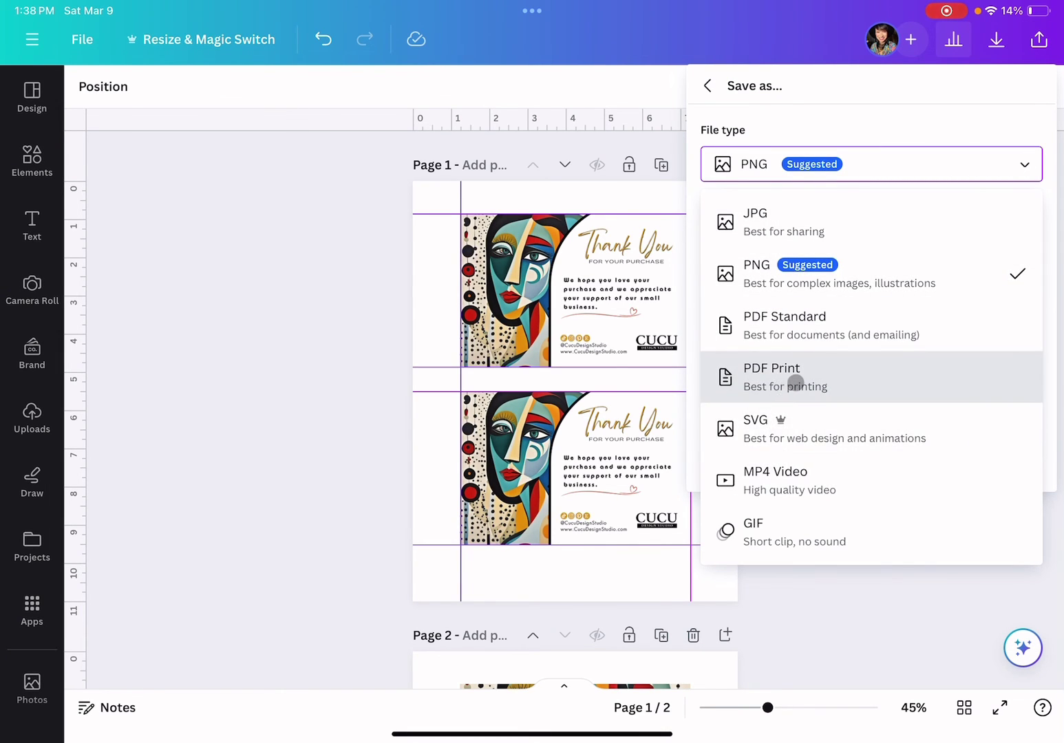
pyautogui.click(797, 393)
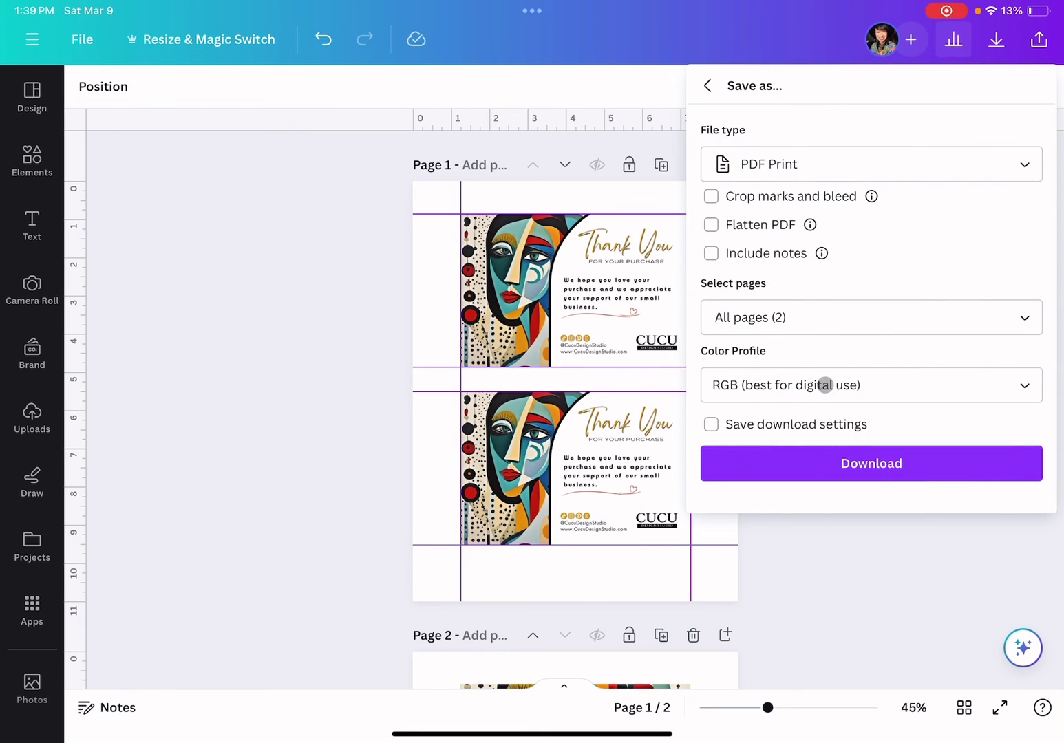
pyautogui.click(1024, 316)
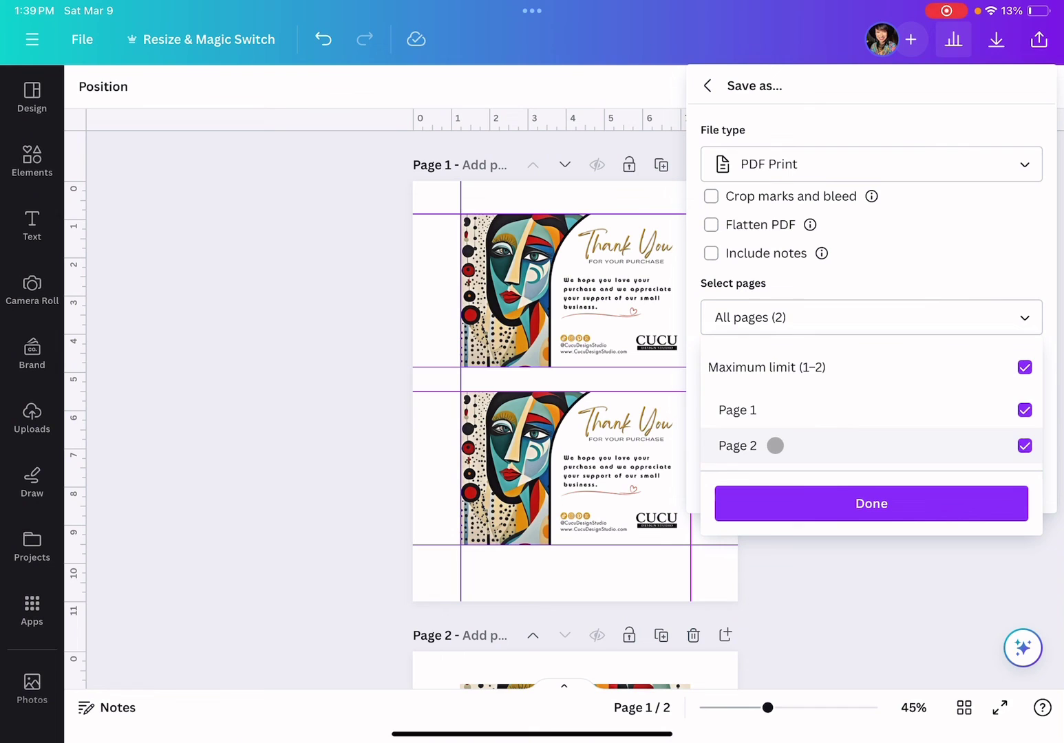
pyautogui.click(835, 511)
pyautogui.click(875, 467)
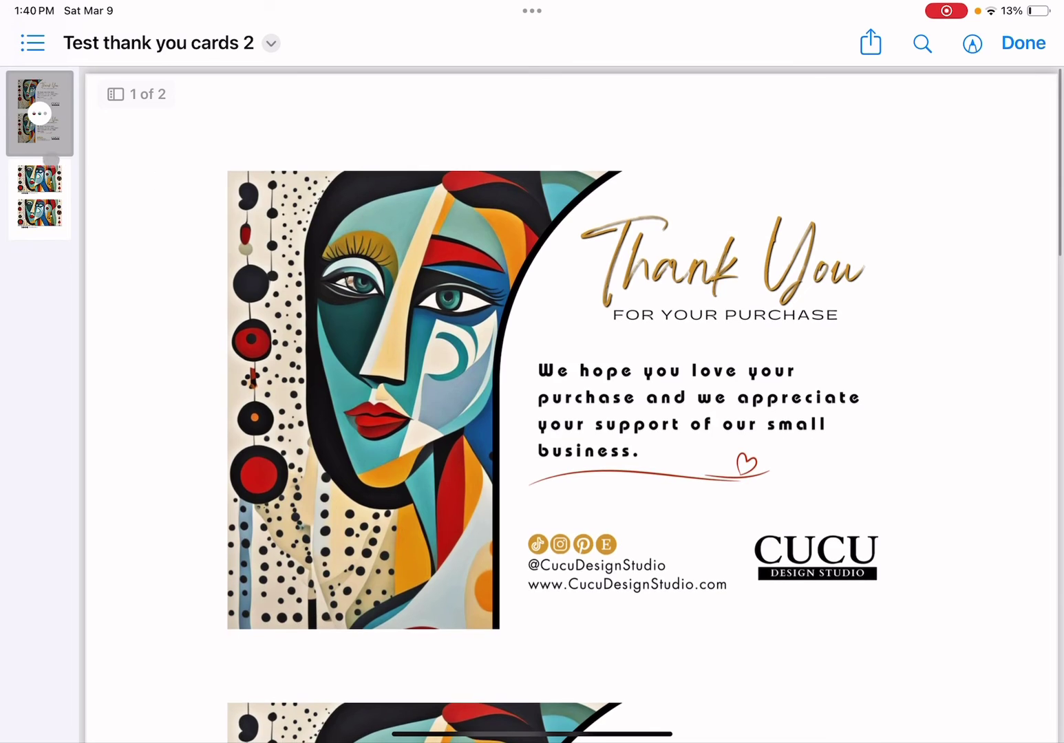
# Step: Save 'Test thank you cards 2' to Downloads and view its second page
pyautogui.click(38, 196)
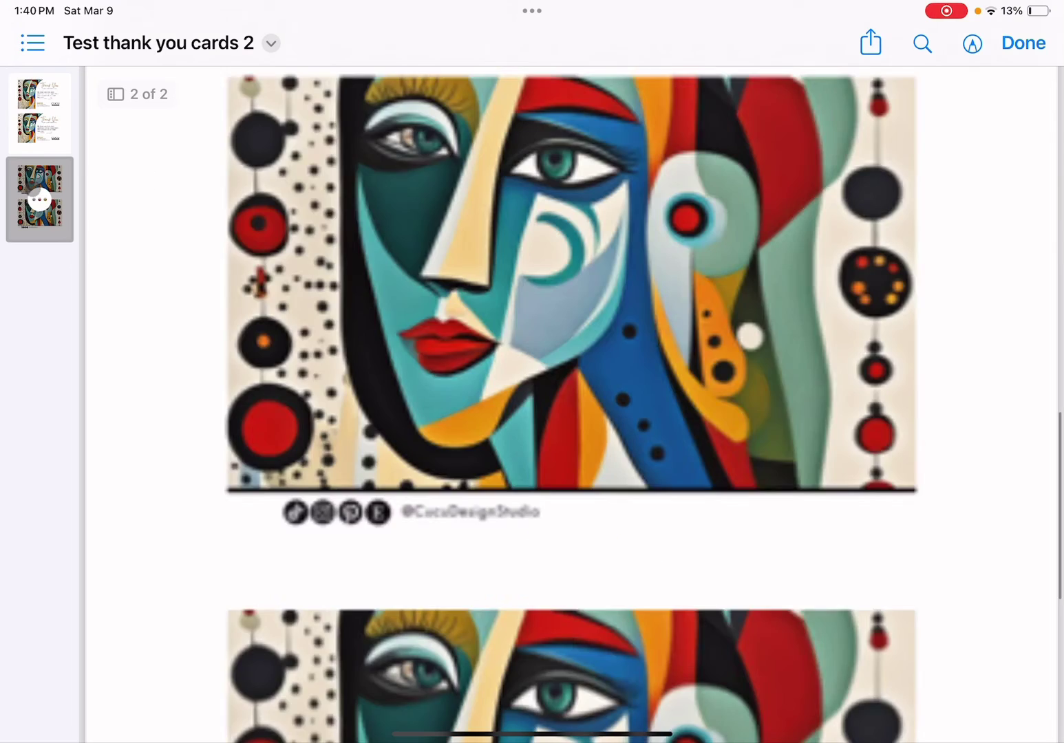